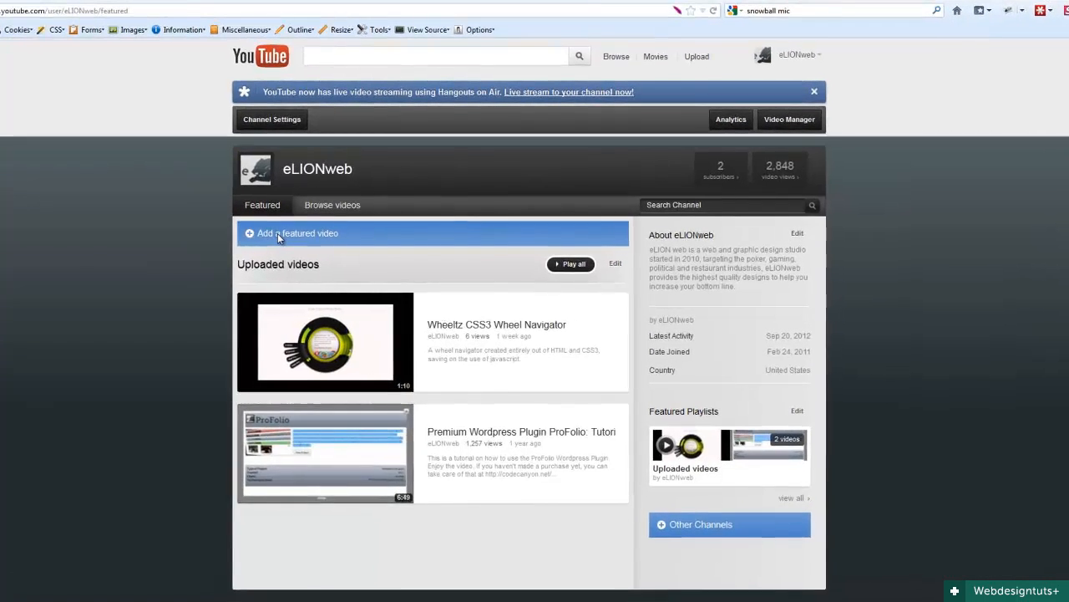
# Step: Add a featured video using the most recent video in the Uploaded videos set, prevent ads on this page, and apply
pyautogui.click(277, 233)
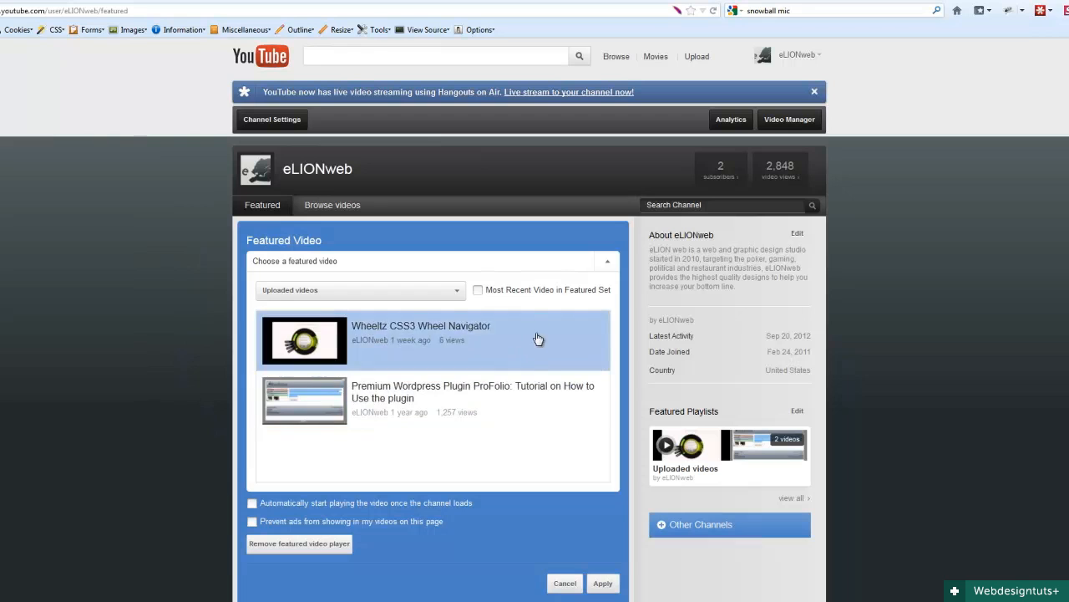
pyautogui.click(481, 291)
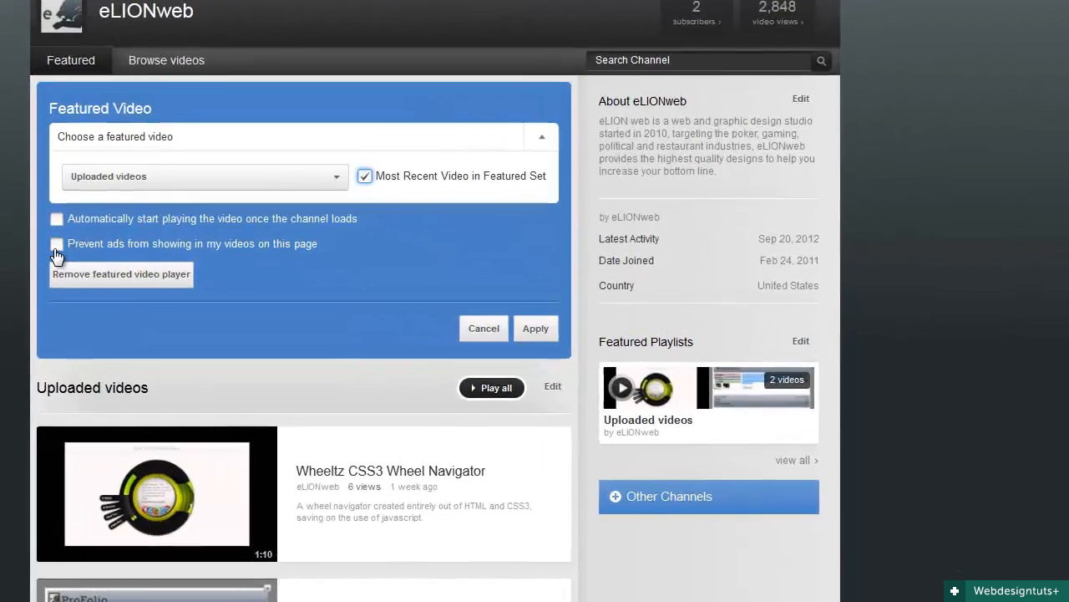
pyautogui.click(251, 340)
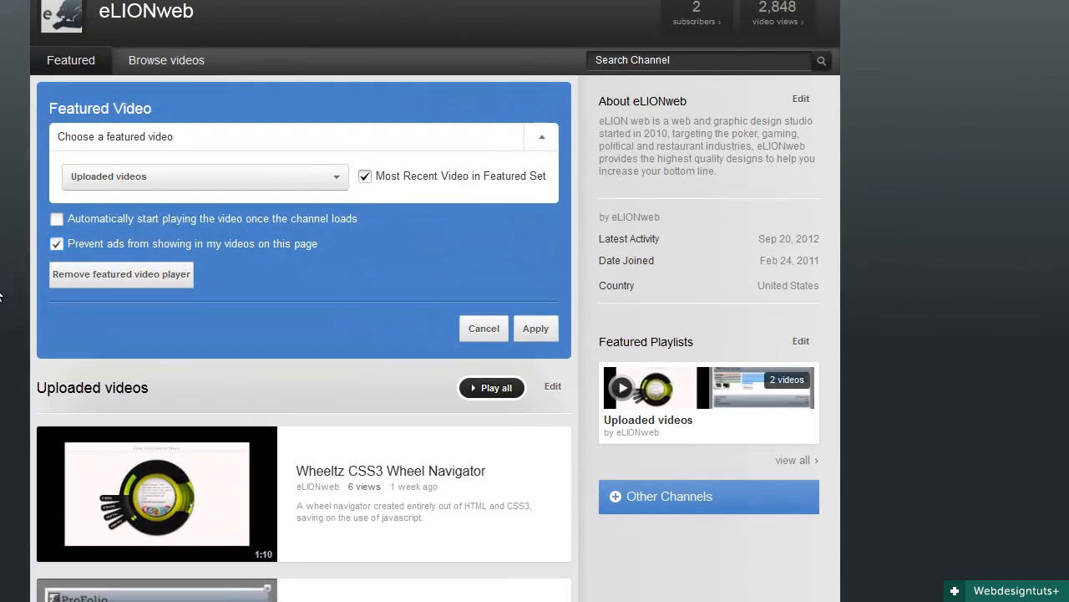
pyautogui.click(533, 335)
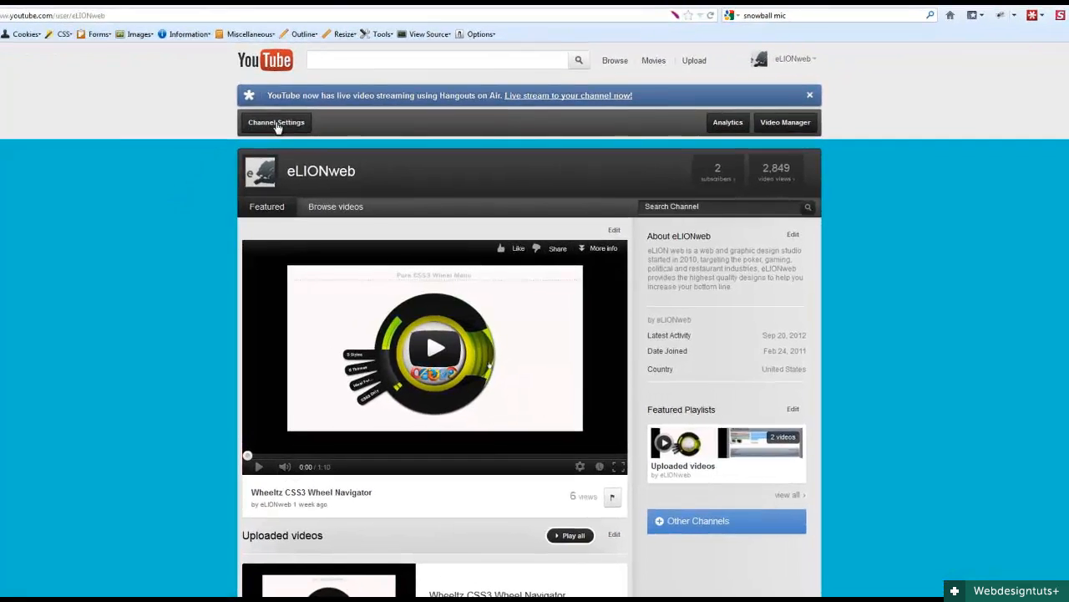
# Step: Change the channel's background color to dark gray in the channel settings and check the page preview
pyautogui.click(276, 124)
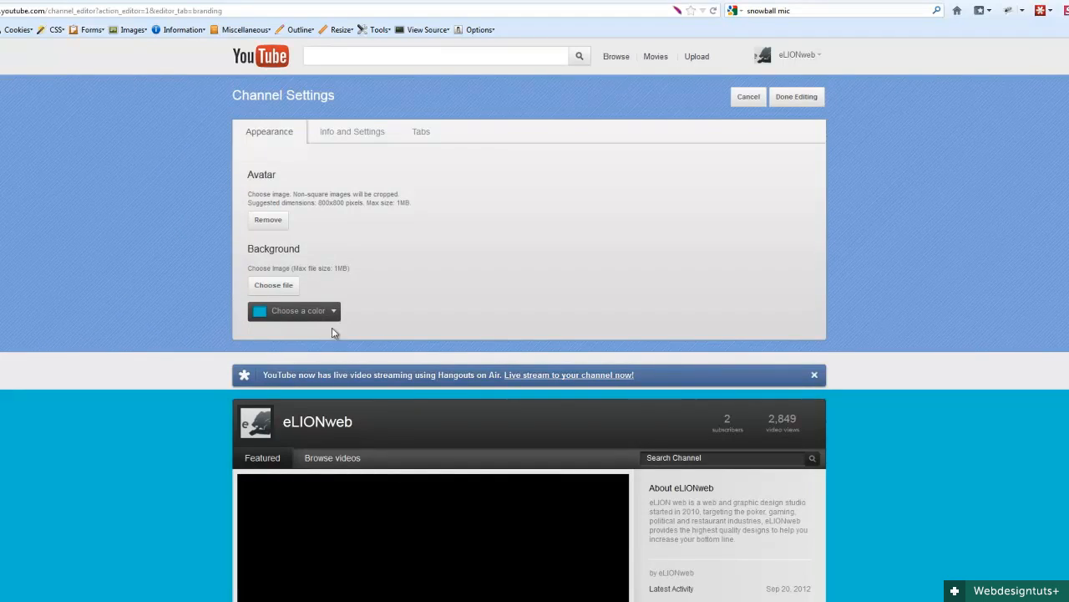
pyautogui.click(325, 314)
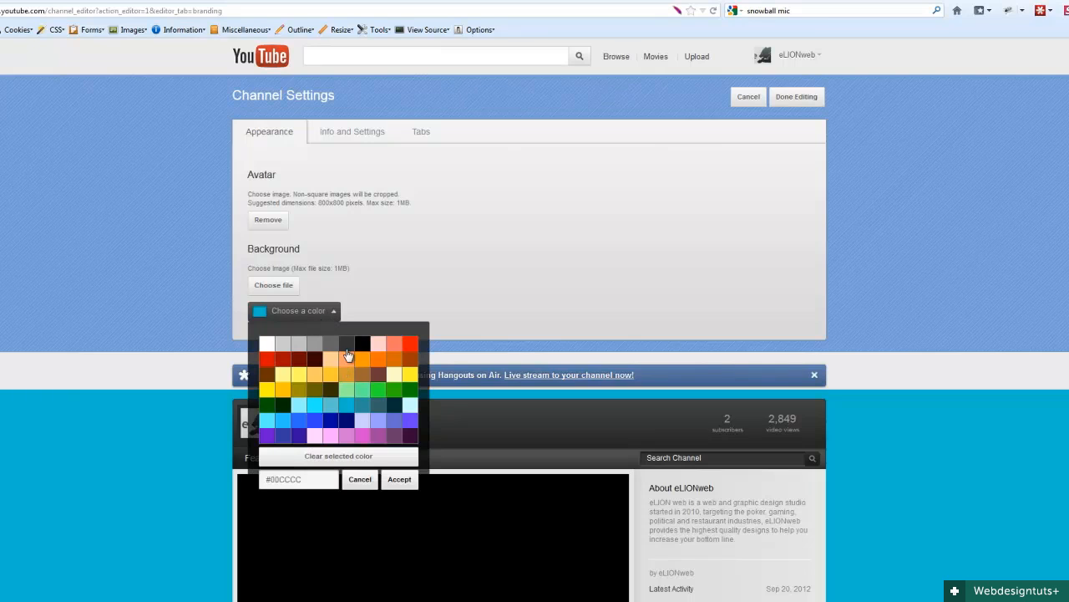
pyautogui.click(349, 344)
pyautogui.click(399, 478)
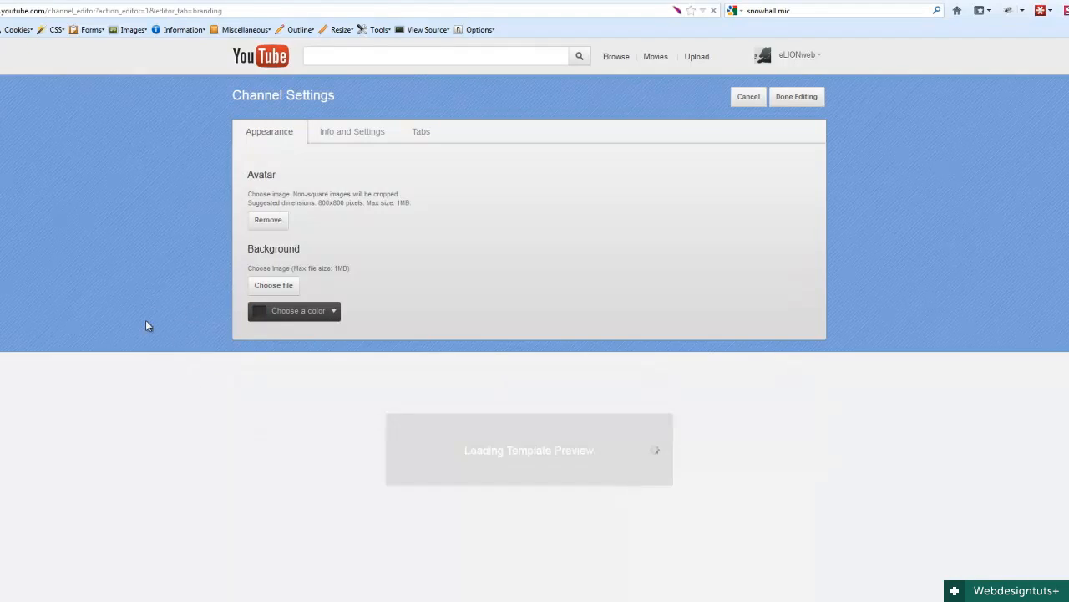
pyautogui.scroll(-3, 170, 417)
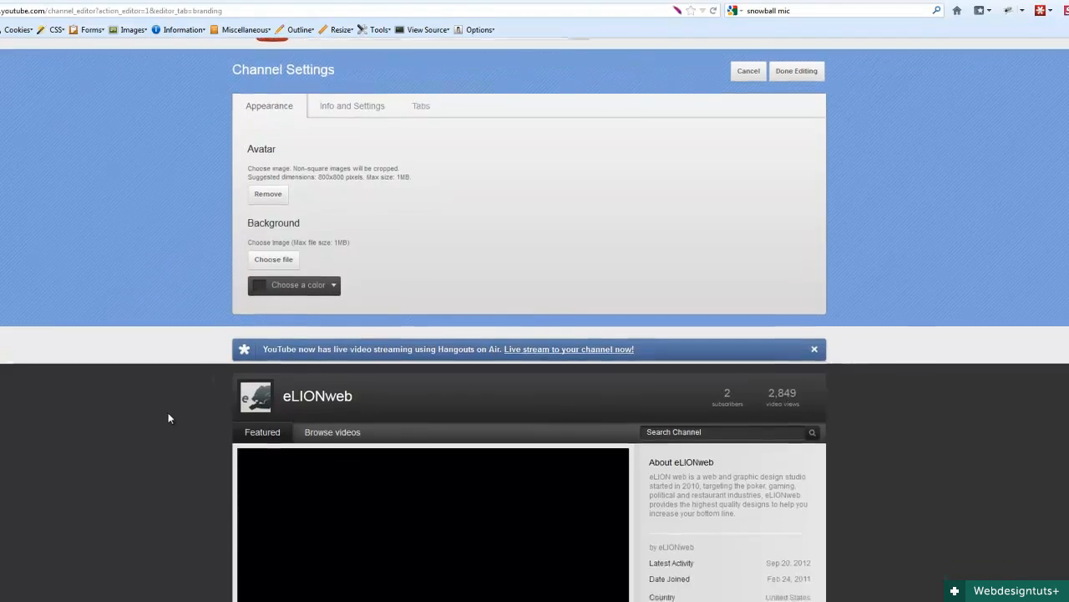
pyautogui.scroll(-4, 169, 415)
pyautogui.scroll(7, 170, 415)
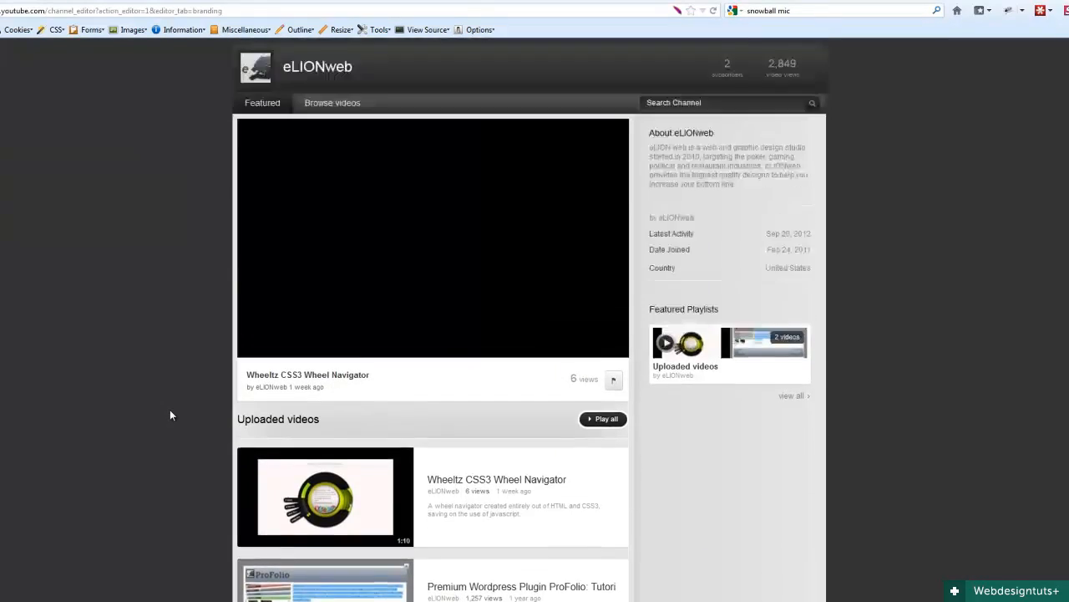
pyautogui.scroll(2, 169, 415)
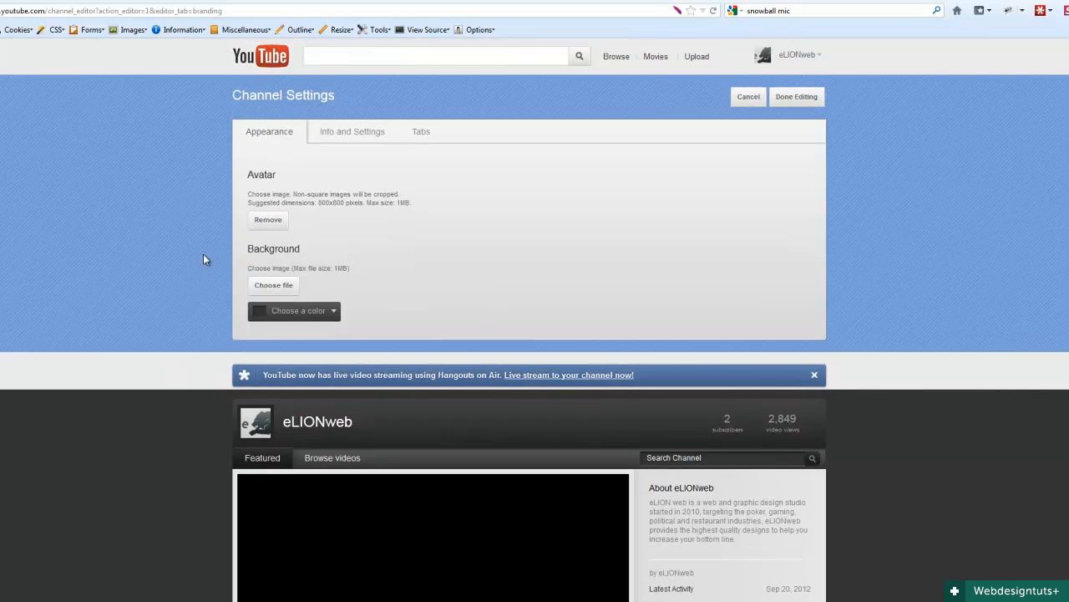
pyautogui.click(264, 290)
pyautogui.click(490, 294)
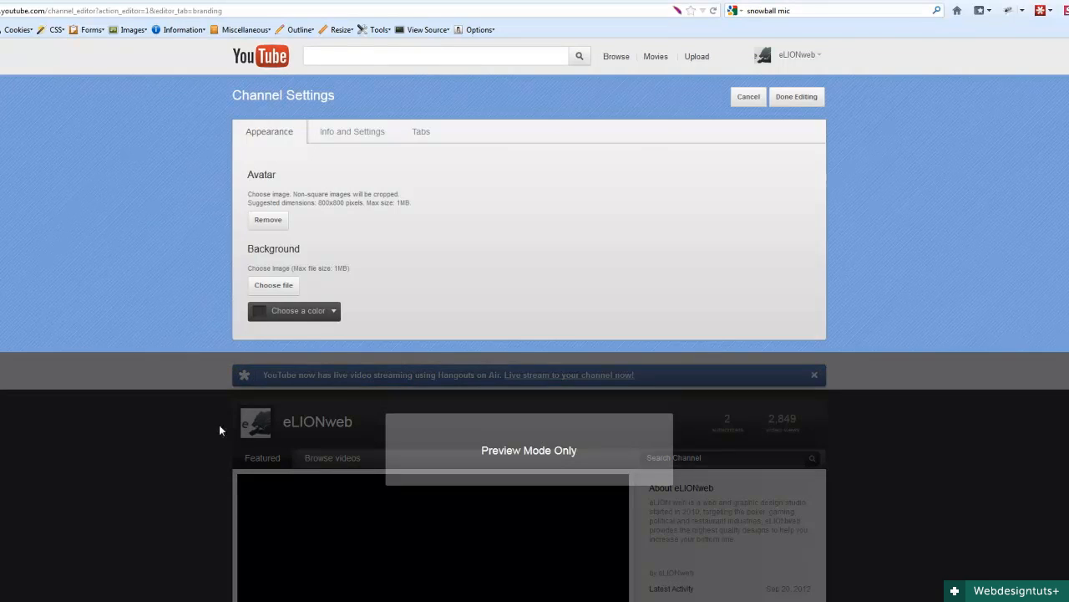
pyautogui.scroll(-3, 219, 424)
pyautogui.scroll(3, 163, 294)
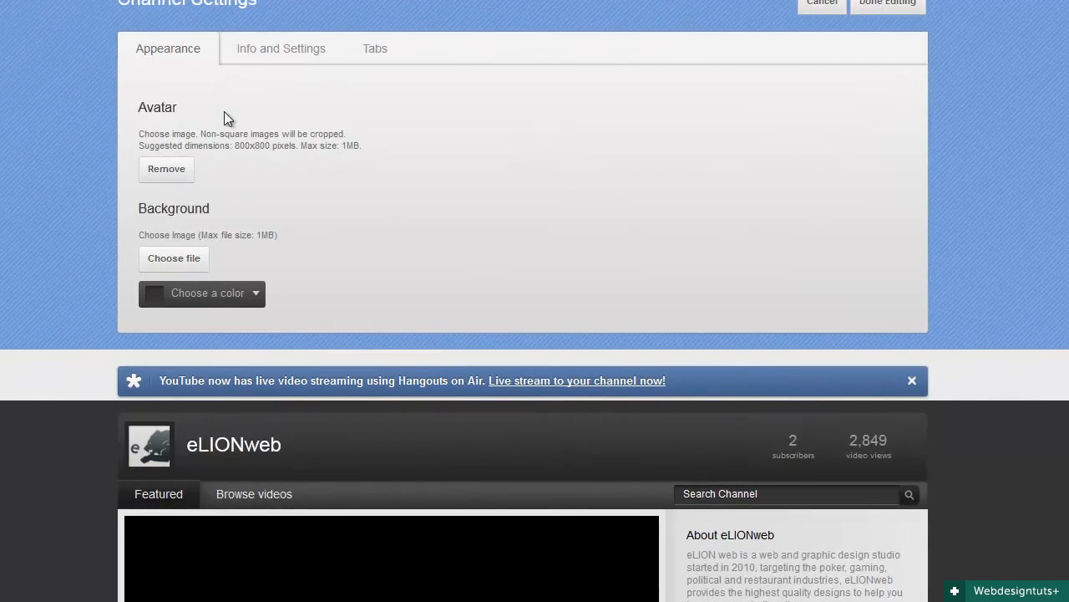
# Step: Review the channel's title, description and tags in the channel information settings, along with the page preview
pyautogui.click(271, 57)
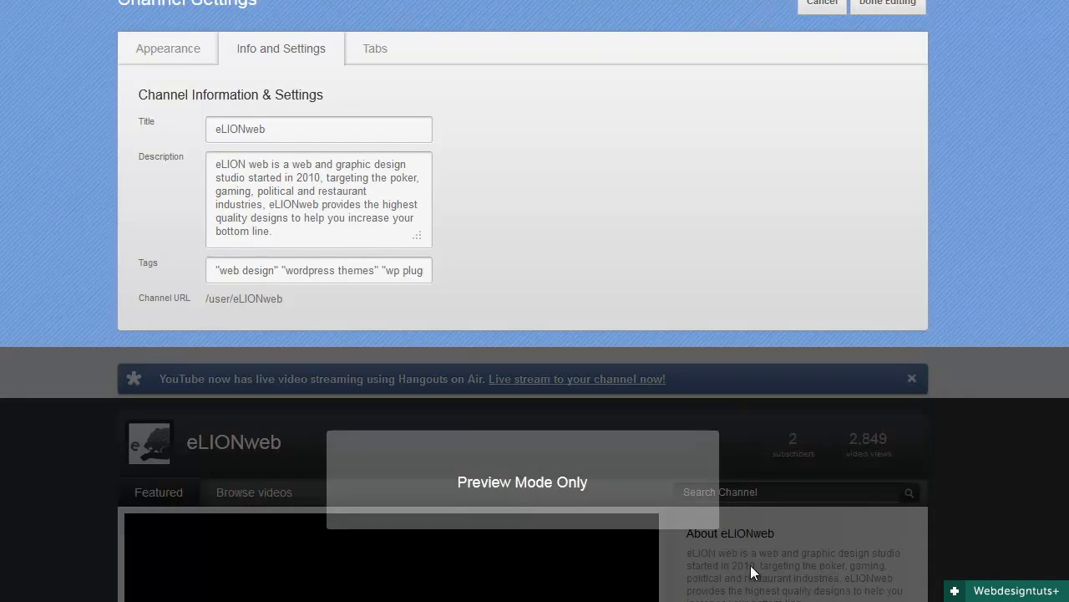
pyautogui.scroll(-3, 1014, 573)
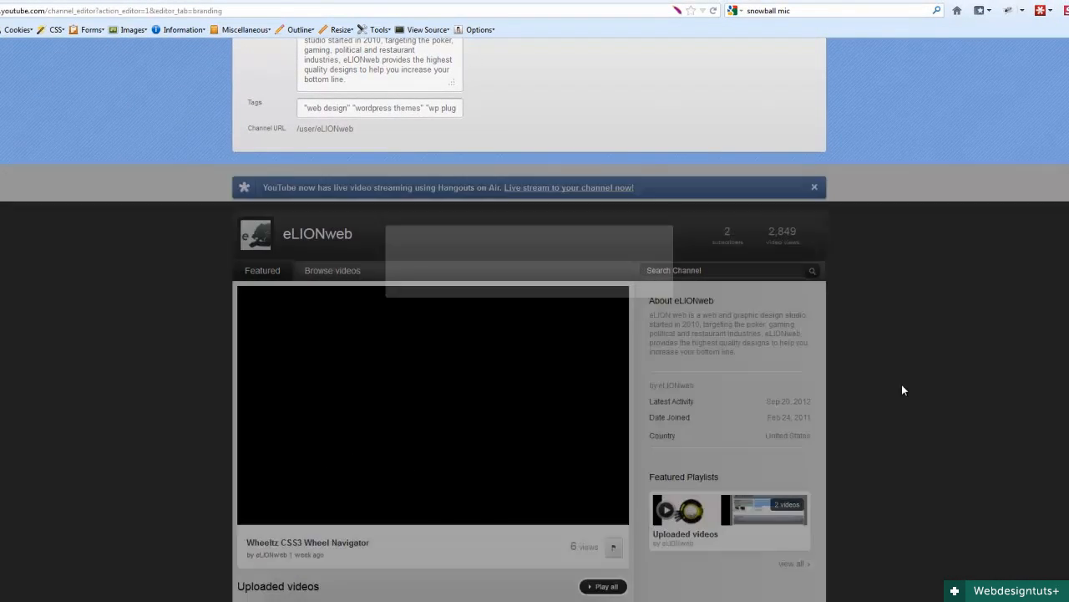
pyautogui.scroll(1, 906, 368)
pyautogui.scroll(1, 910, 358)
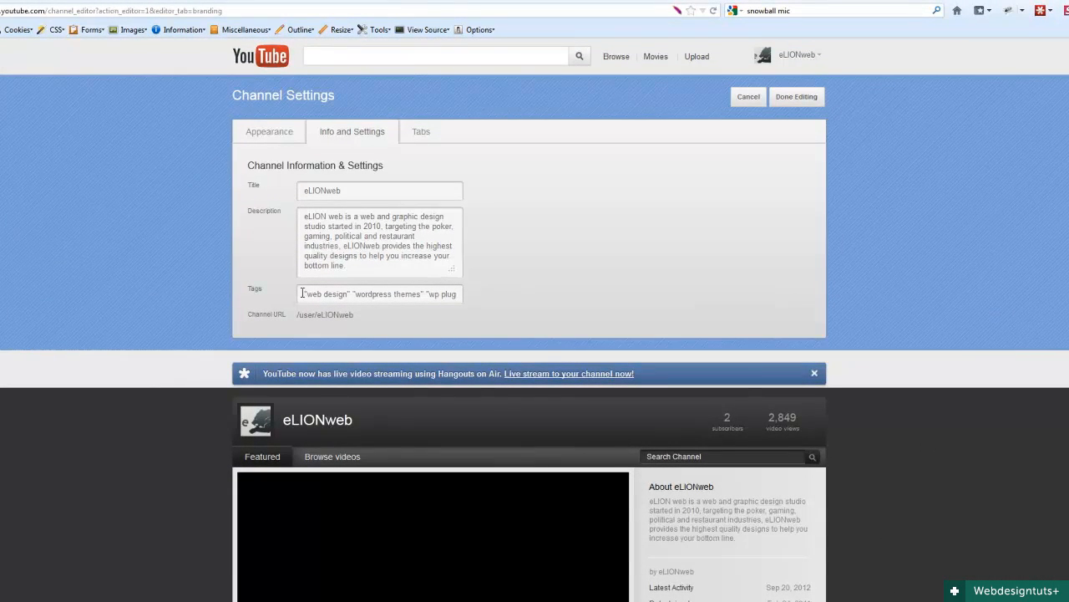
pyautogui.moveTo(303, 292); pyautogui.dragTo(533, 296)
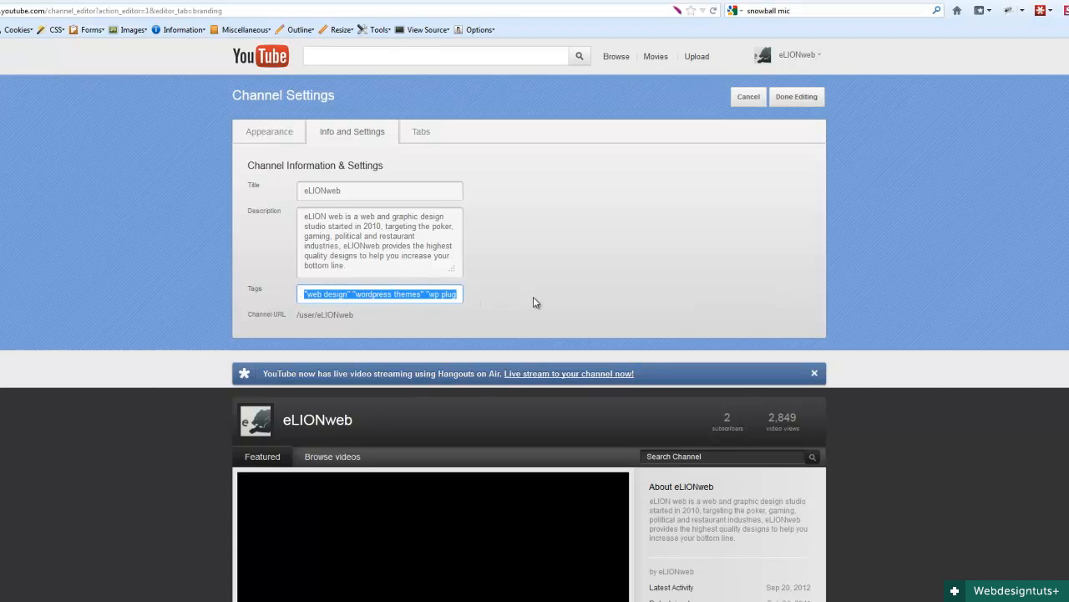
pyautogui.click(515, 270)
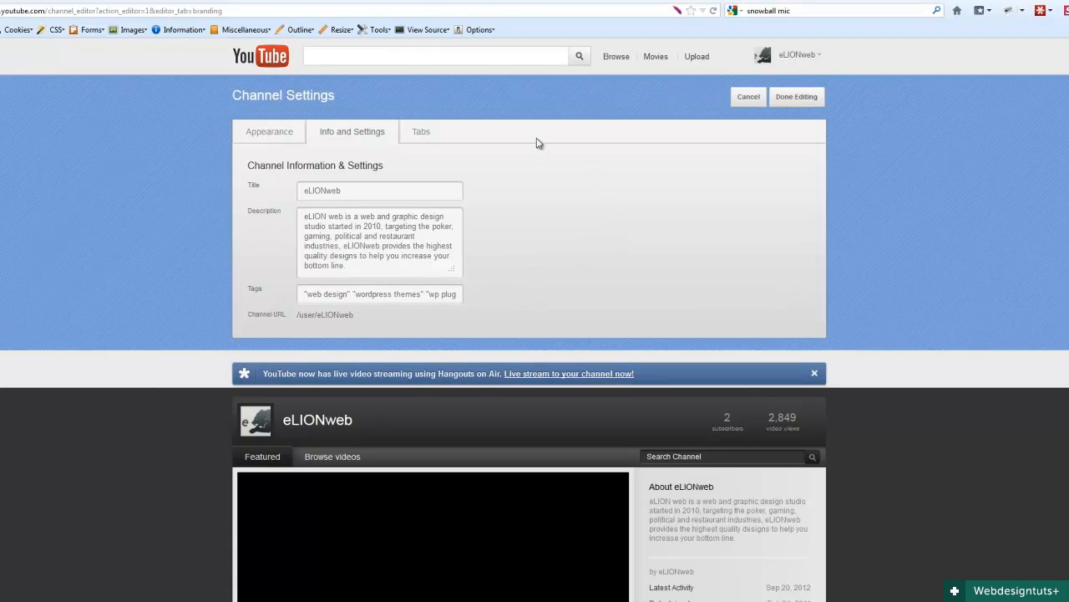
# Step: Choose Featured Tab as the channel's default tab and keep the Featured tab enabled
pyautogui.click(423, 138)
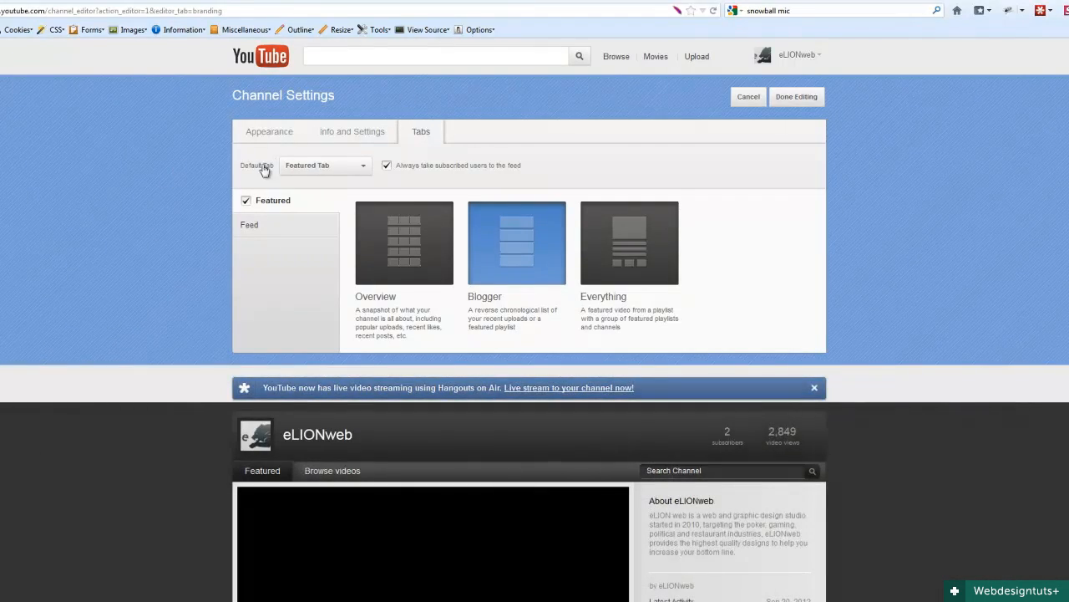
pyautogui.click(341, 168)
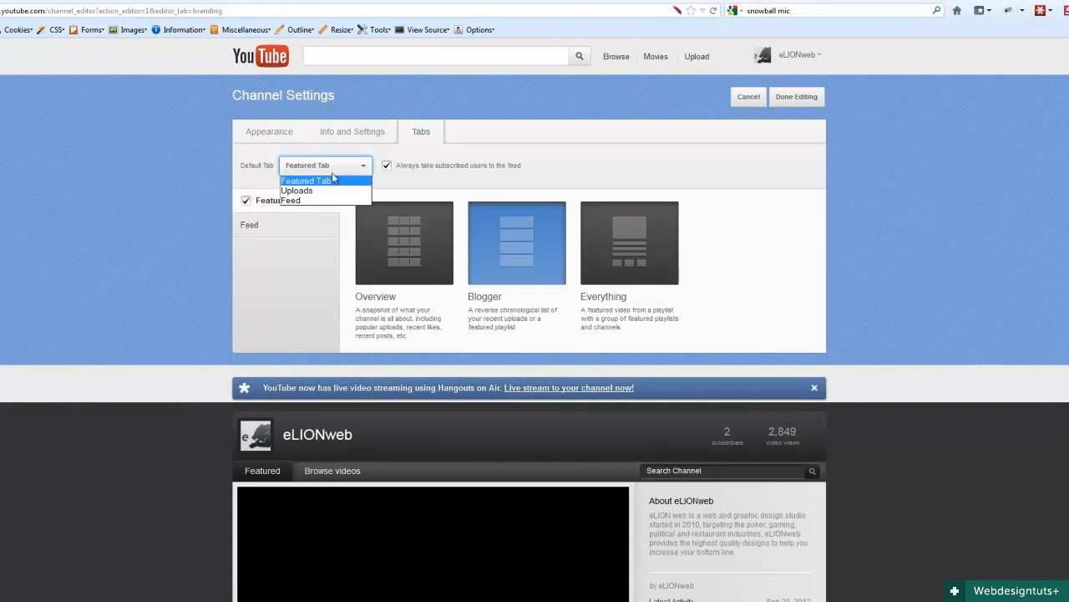
pyautogui.click(300, 181)
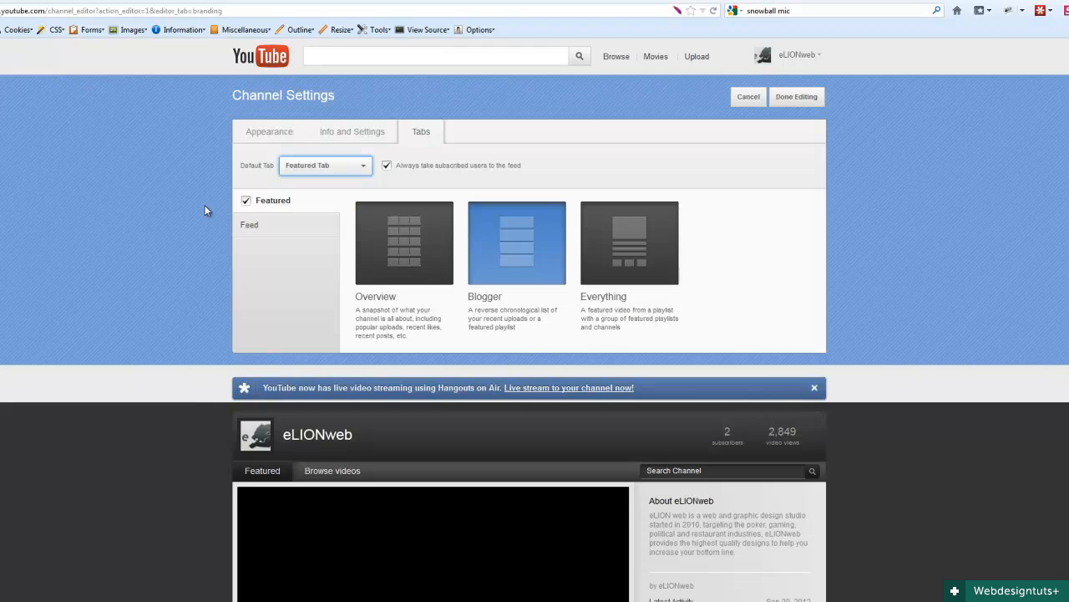
pyautogui.click(246, 202)
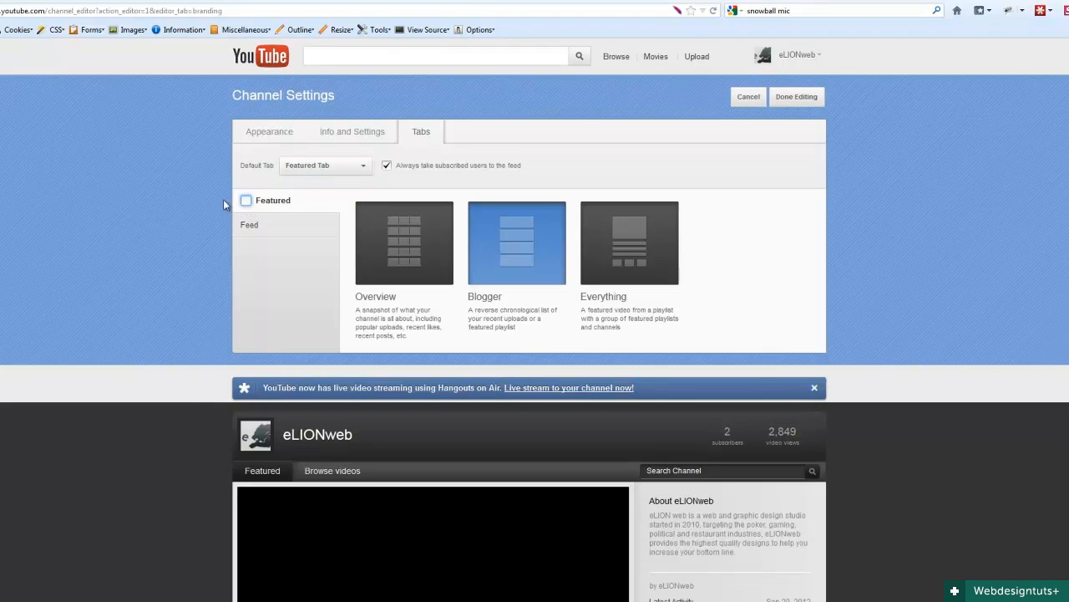
pyautogui.click(248, 202)
# Step: Review the feed's activity sharing and comment settings, return to the Featured layouts, and finish editing the channel settings
pyautogui.click(247, 225)
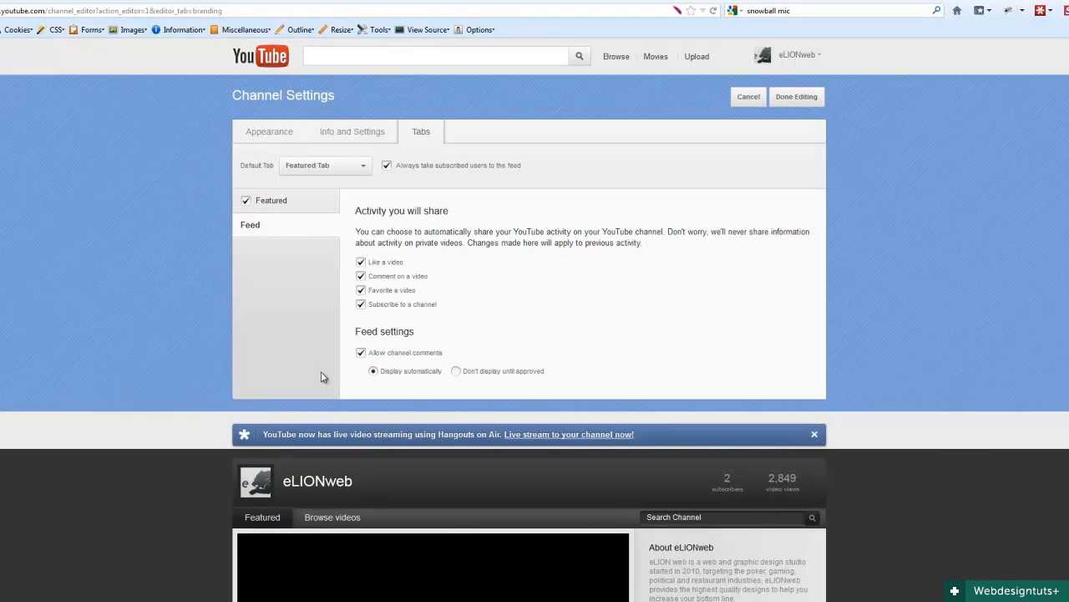
pyautogui.click(276, 209)
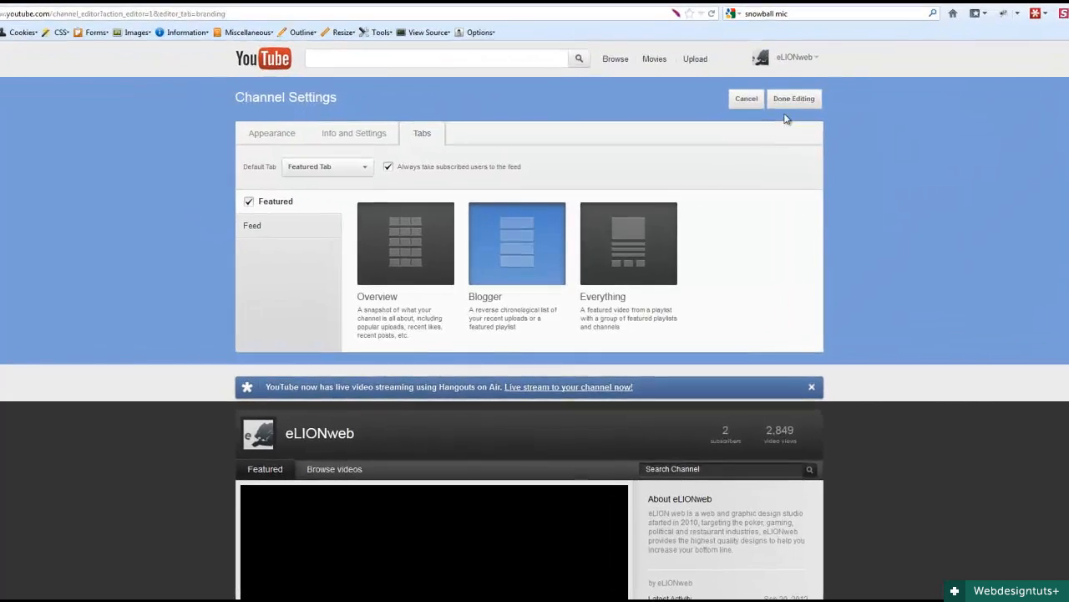
pyautogui.click(792, 115)
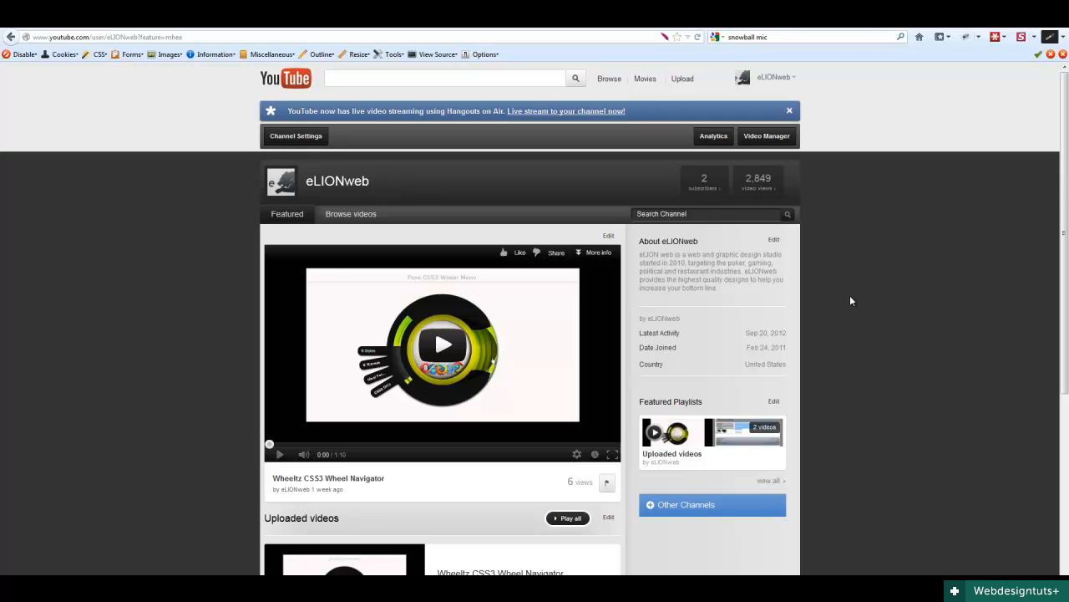
# Step: Examine the editing options for the featured video and the uploaded videos playlist, closing each without applying changes
pyautogui.click(608, 235)
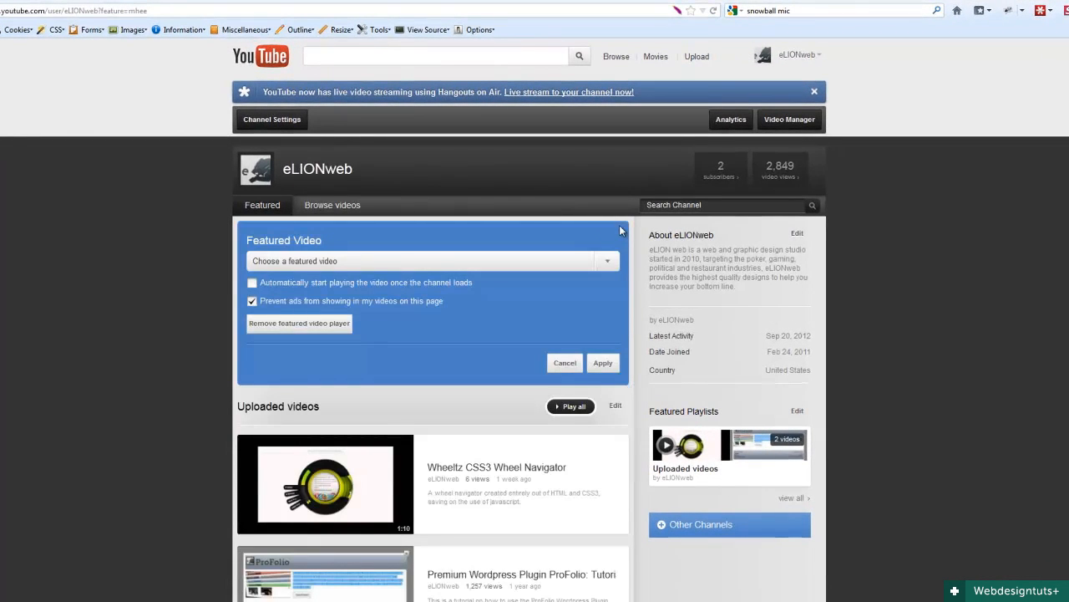
pyautogui.click(566, 363)
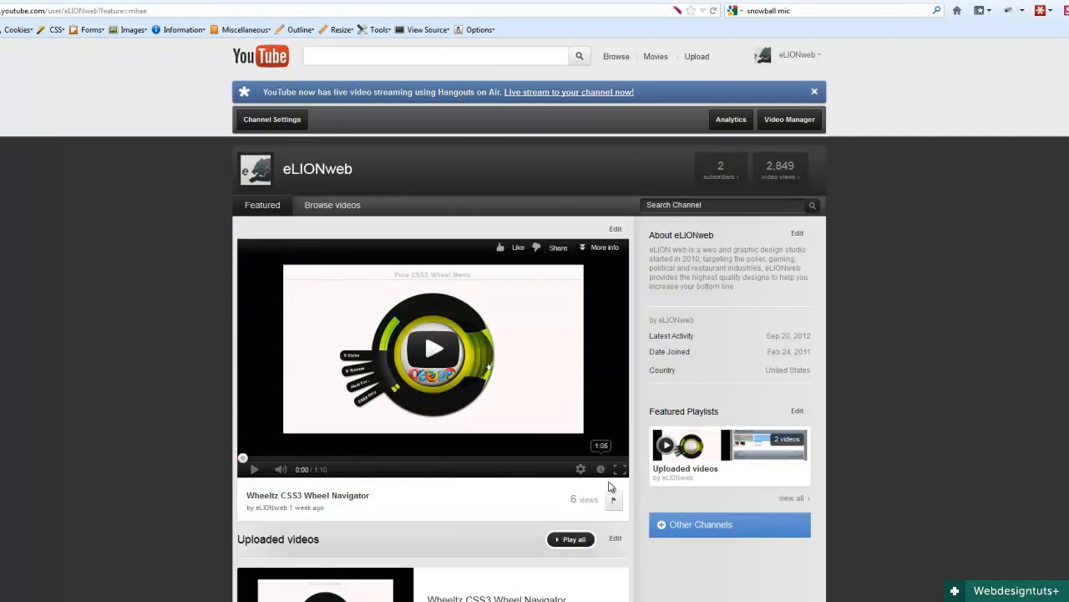
pyautogui.scroll(-3, 632, 538)
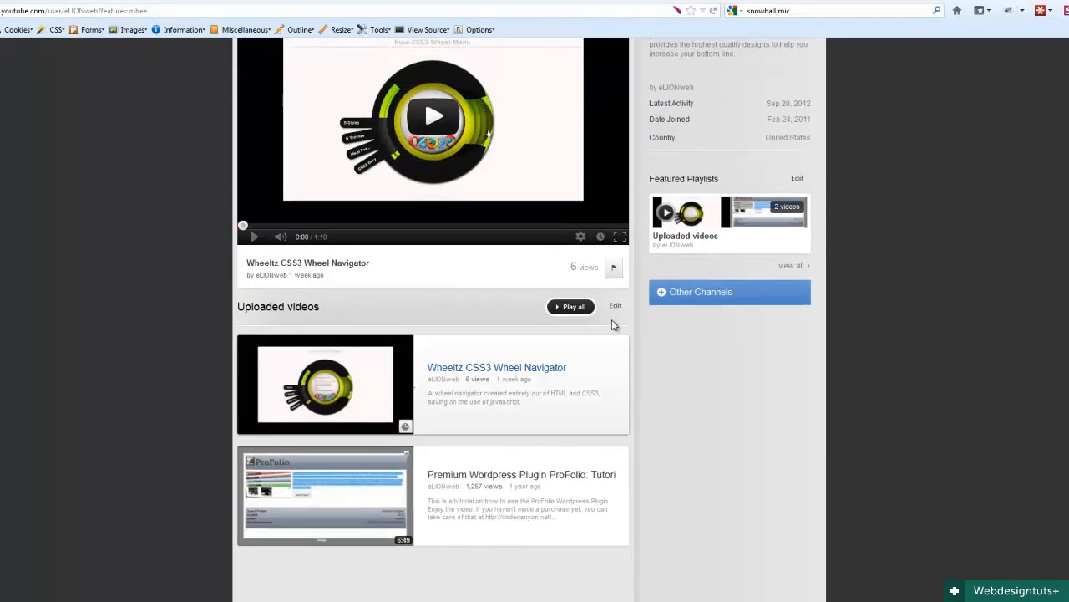
pyautogui.click(615, 307)
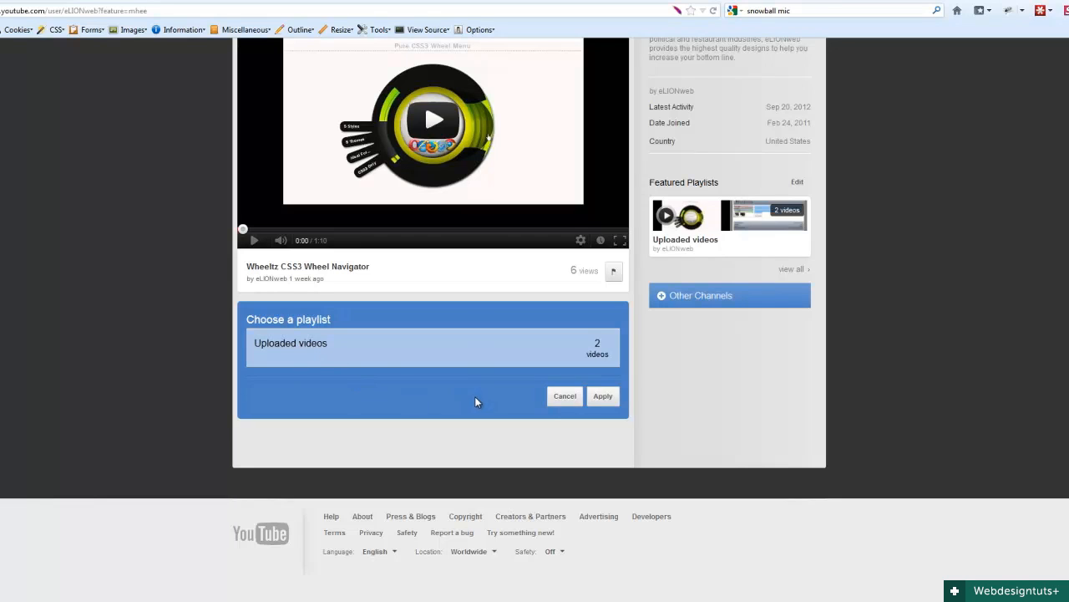
pyautogui.click(565, 397)
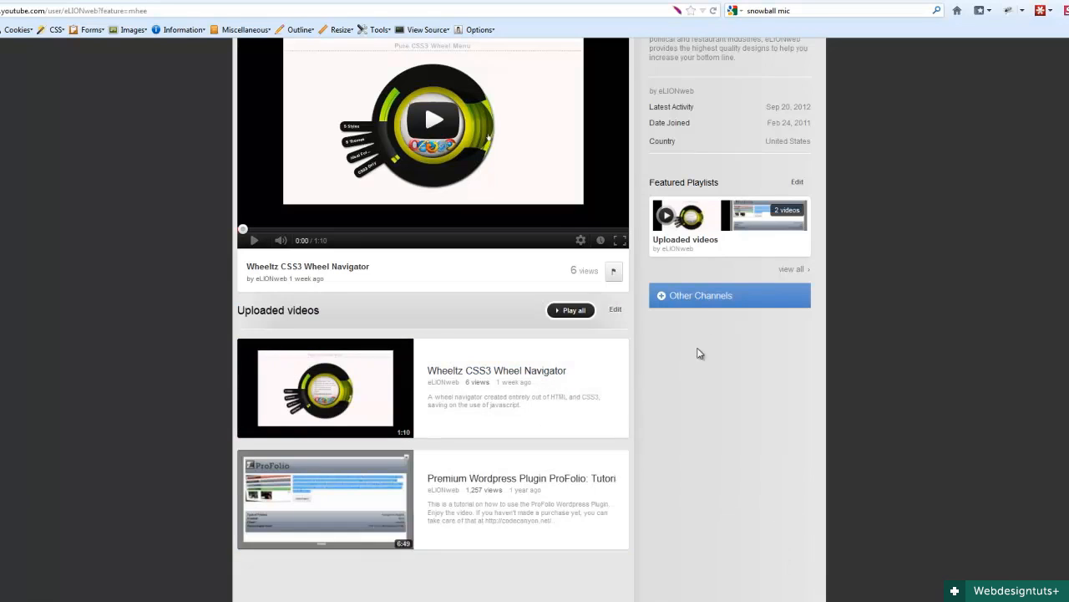
# Step: Examine the Other Channels module's title and channel URL fields, and close it without adding a channel
pyautogui.click(715, 301)
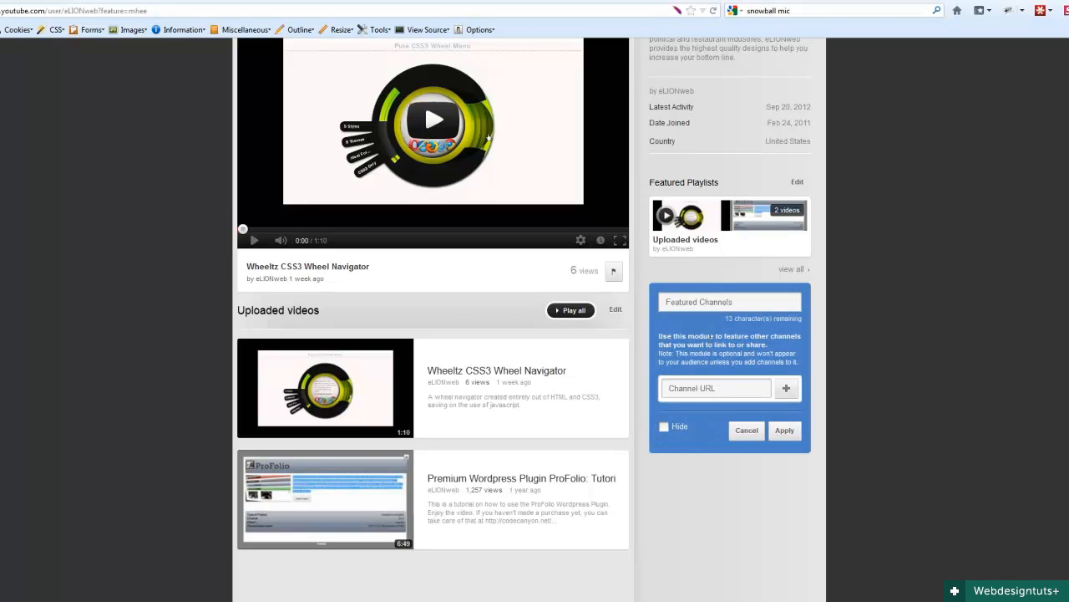
pyautogui.click(736, 387)
pyautogui.click(748, 432)
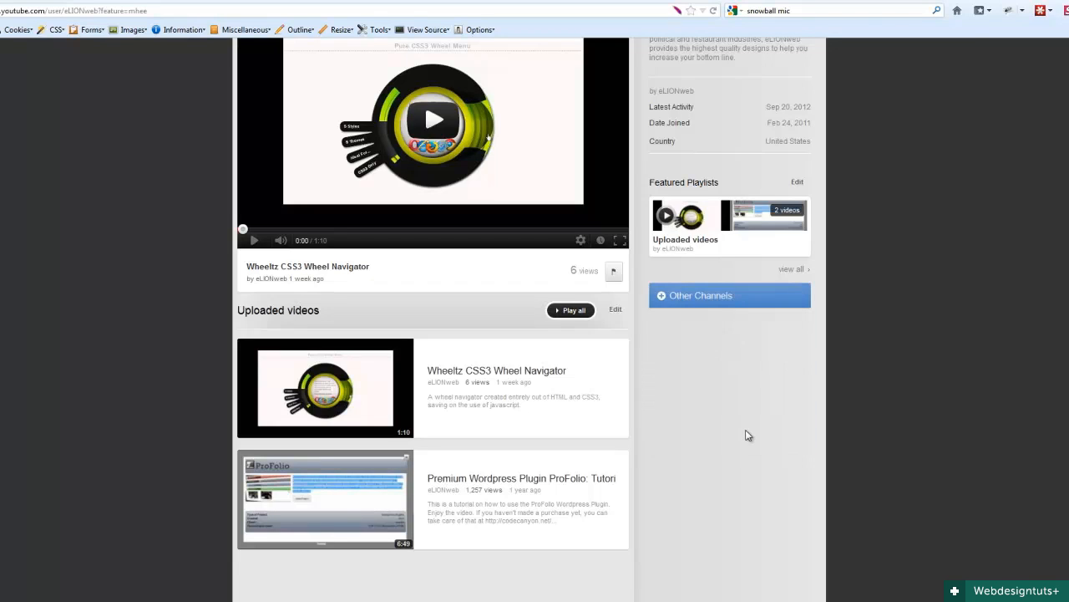
# Step: Open the Featured Playlists module for editing and examine which playlists can be added
pyautogui.click(798, 182)
pyautogui.click(791, 226)
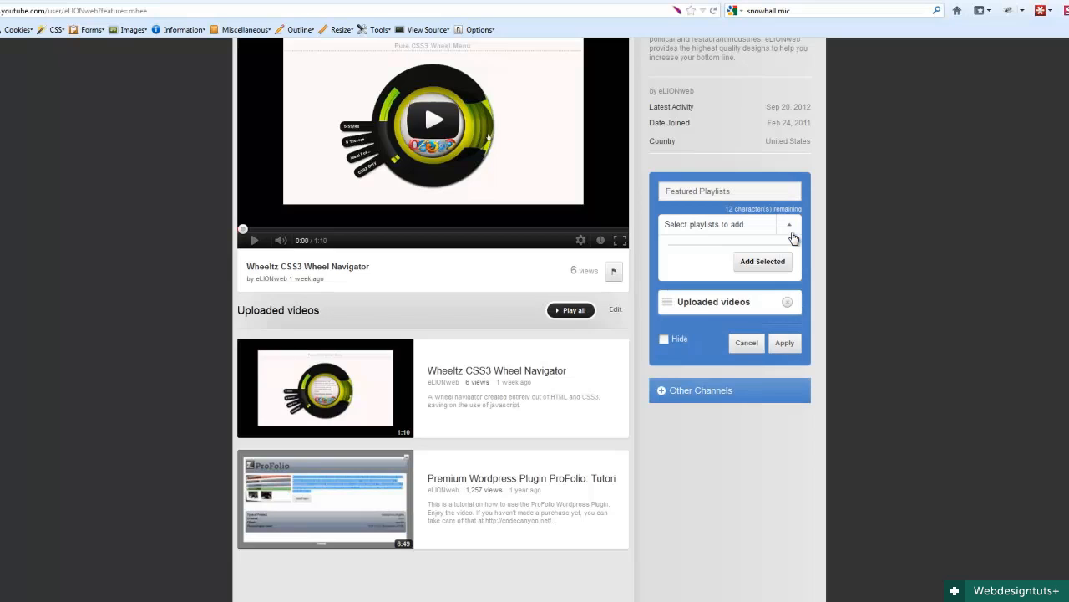
pyautogui.scroll(5, 855, 236)
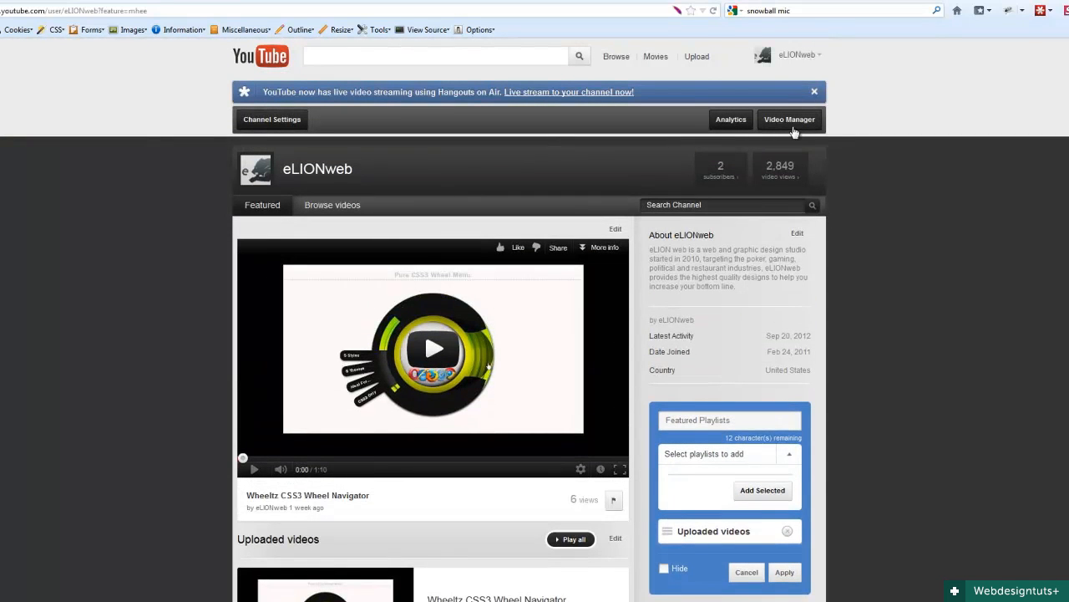
pyautogui.scroll(-4, 869, 326)
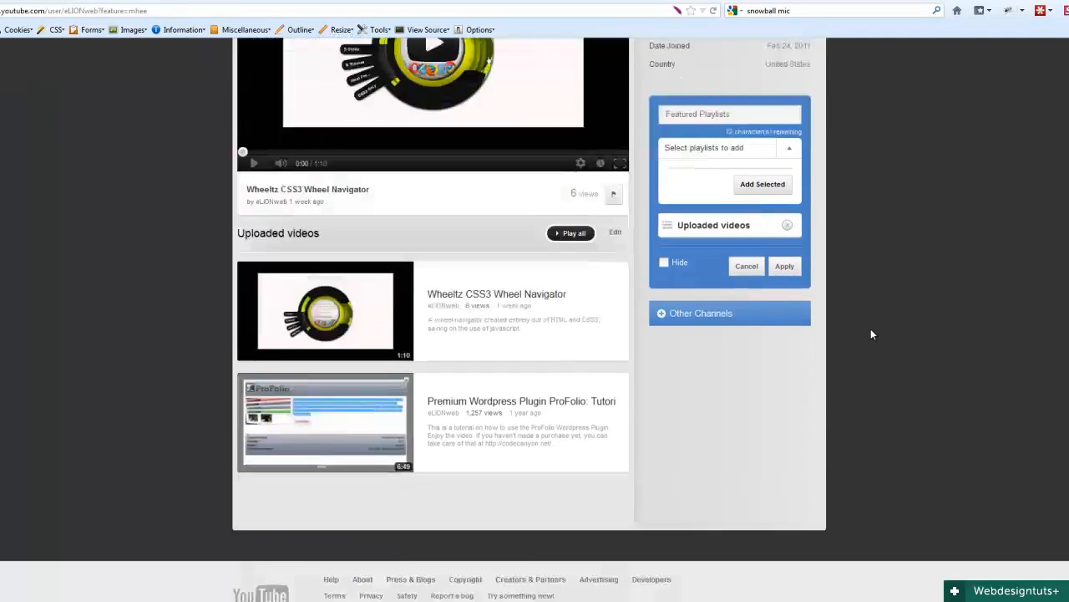
pyautogui.click(792, 132)
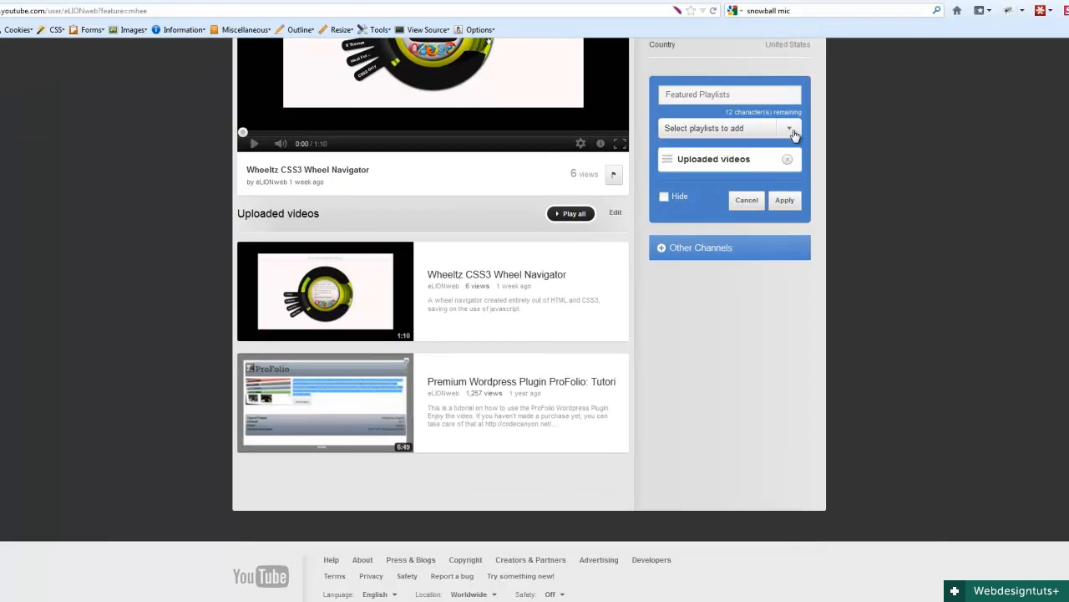
# Step: Cancel editing the Featured Playlists module, and examine the About module's description, link, city and country fields without applying changes
pyautogui.click(749, 202)
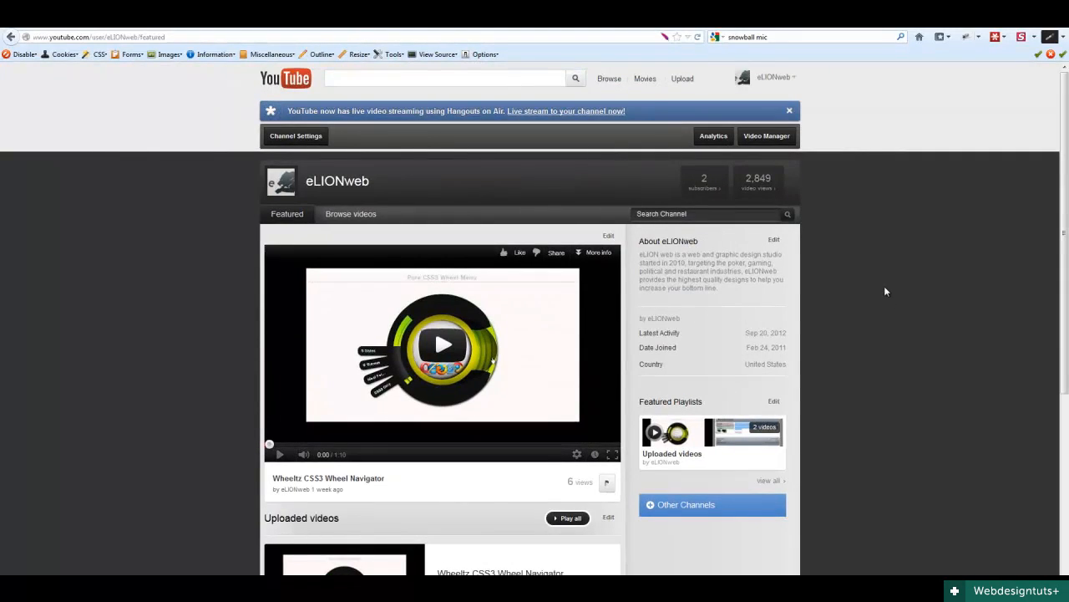
pyautogui.click(773, 239)
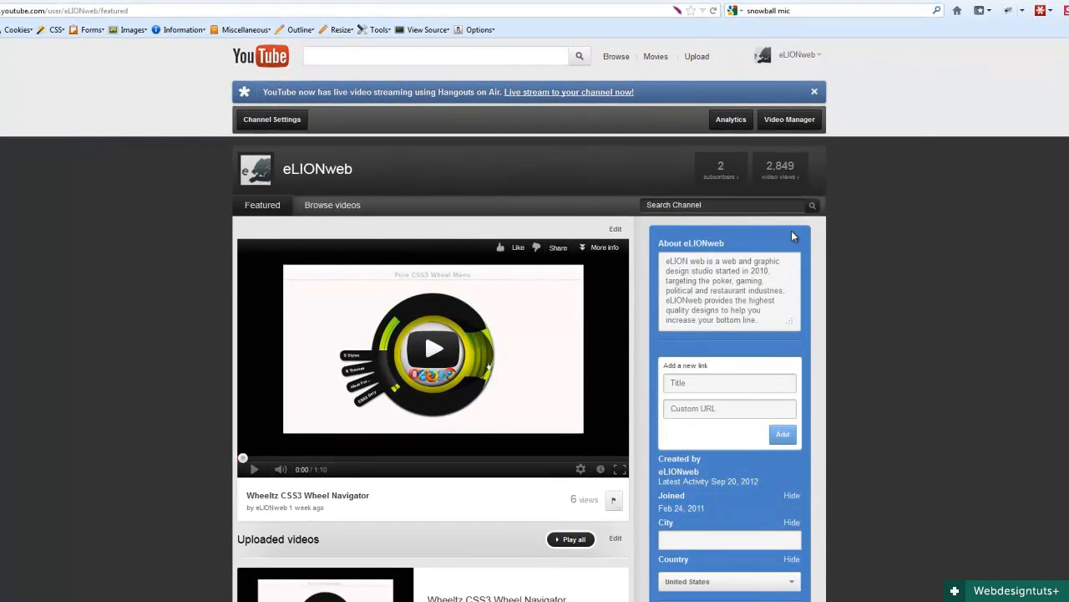
pyautogui.moveTo(775, 322); pyautogui.dragTo(664, 273)
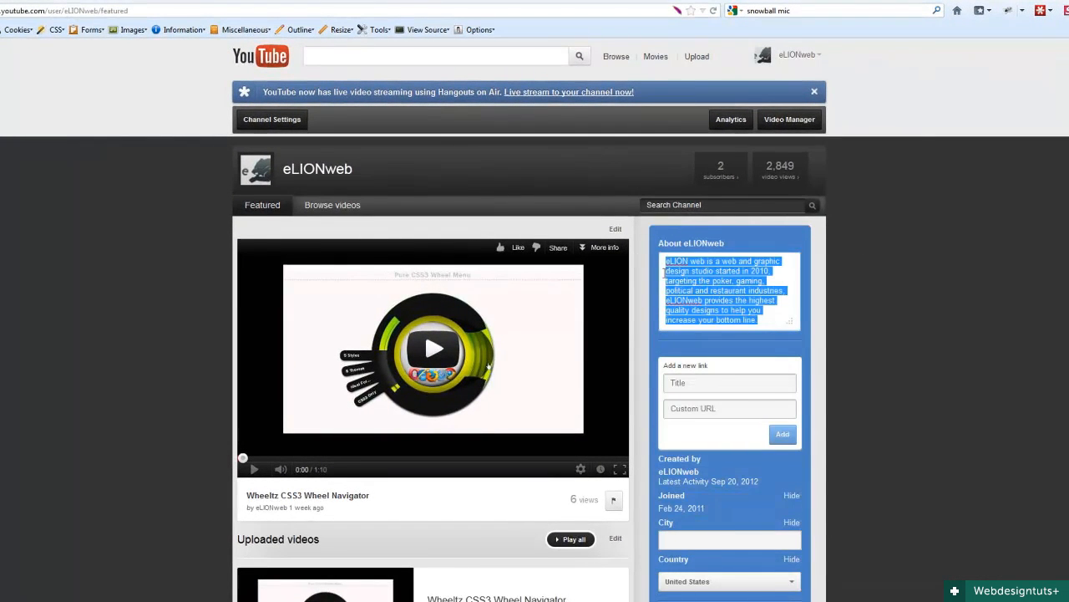
pyautogui.click(732, 385)
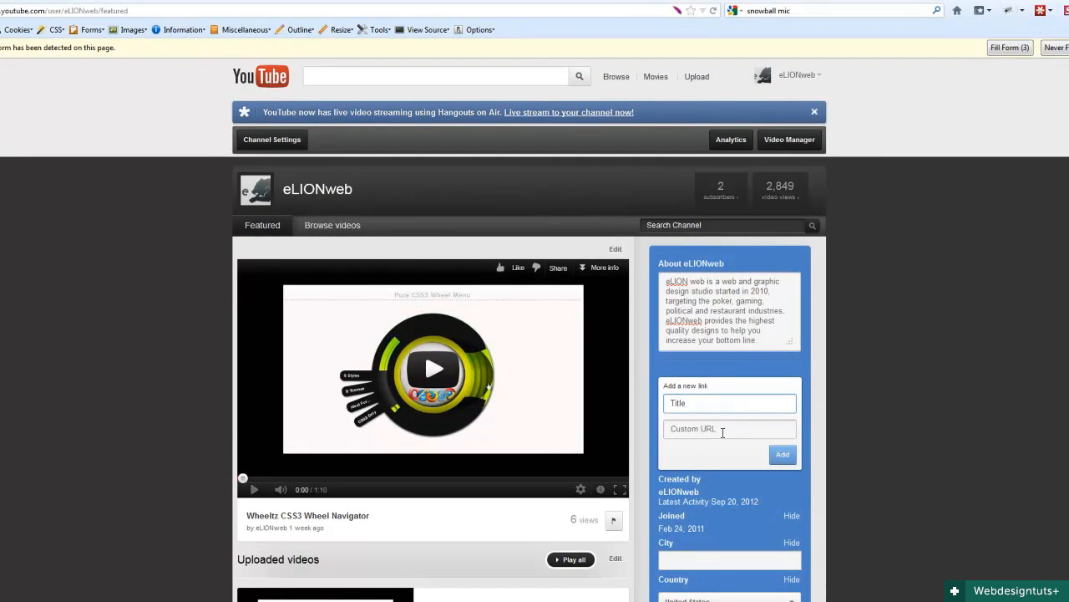
pyautogui.click(737, 428)
pyautogui.scroll(-4, 880, 491)
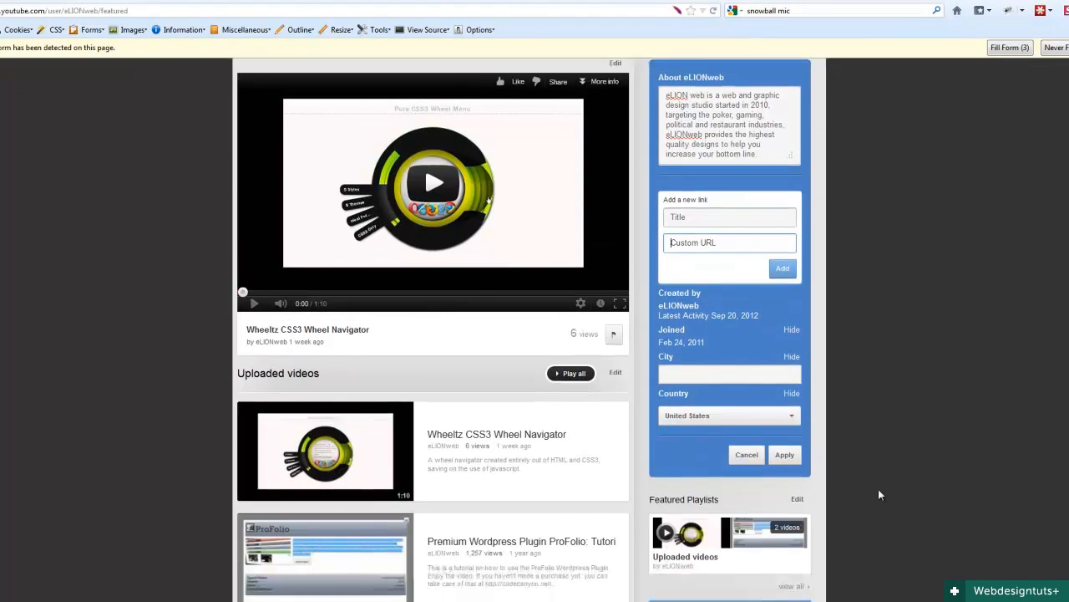
pyautogui.click(733, 379)
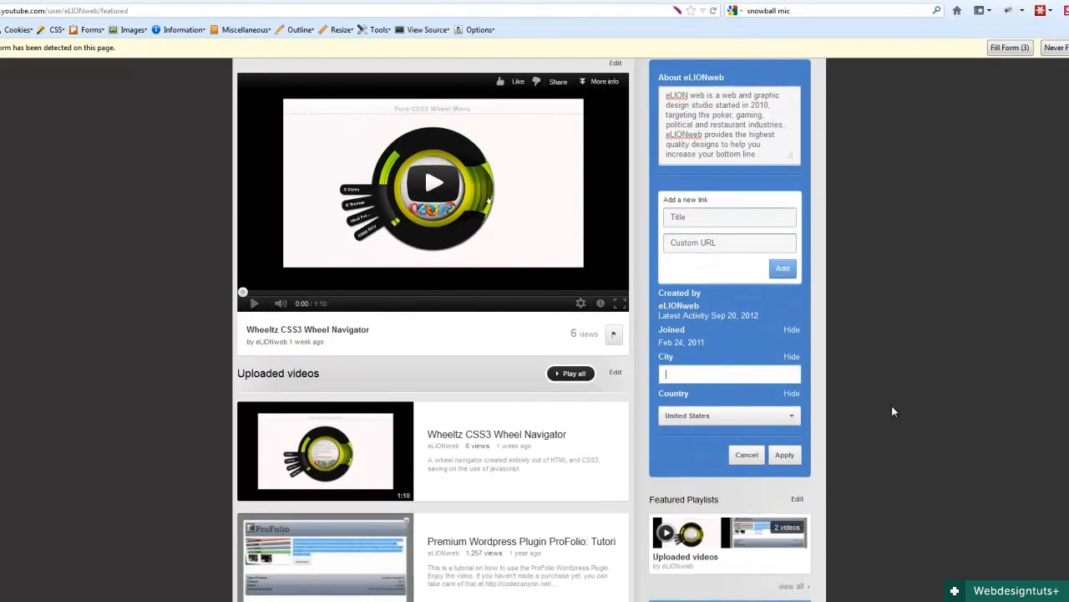
pyautogui.click(786, 427)
pyautogui.click(823, 418)
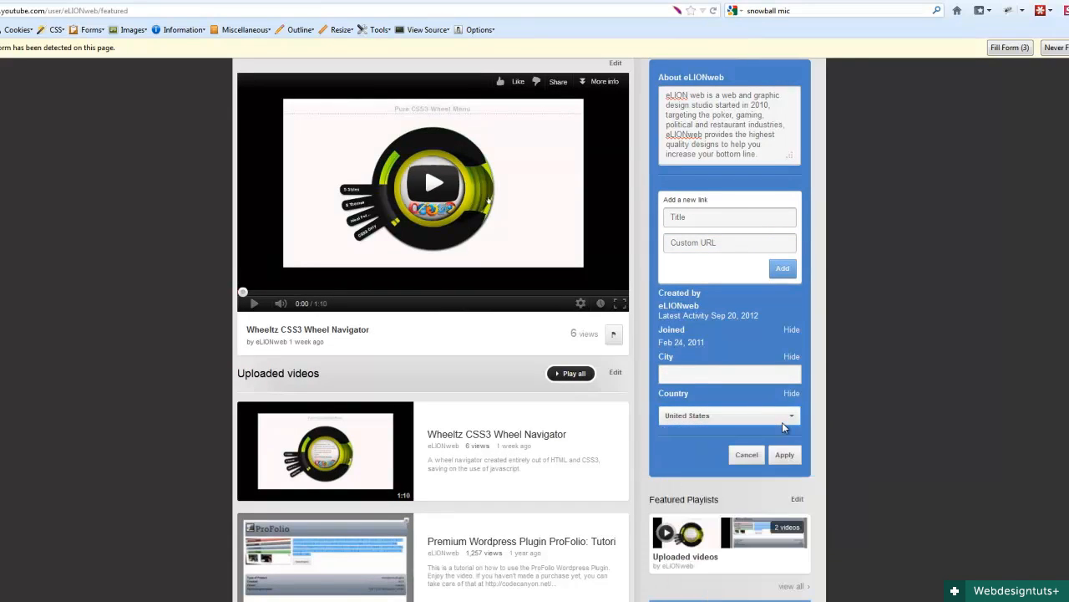
pyautogui.click(752, 456)
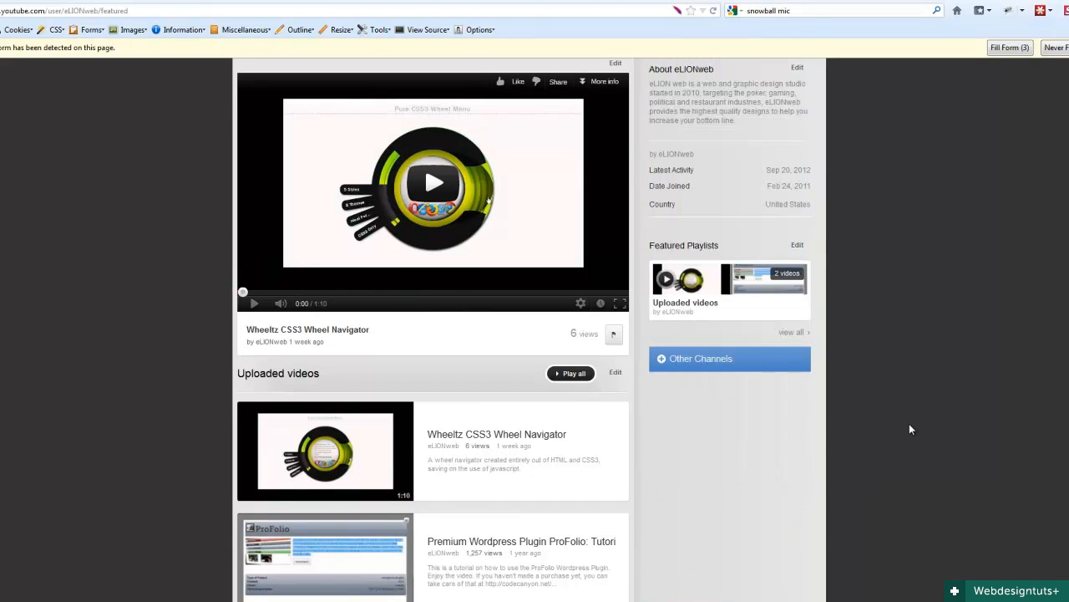
pyautogui.scroll(3, 947, 379)
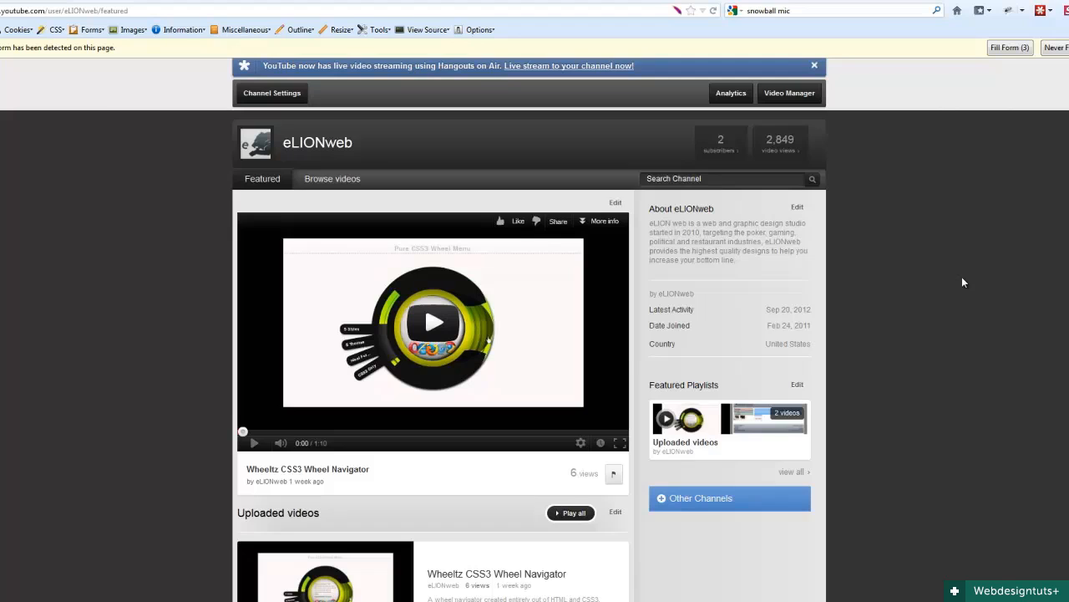
# Step: View the channel's subscribers, and examine the performance, engagement, demographics and discovery figures in the channel's analytics overview
pyautogui.scroll(1, 963, 282)
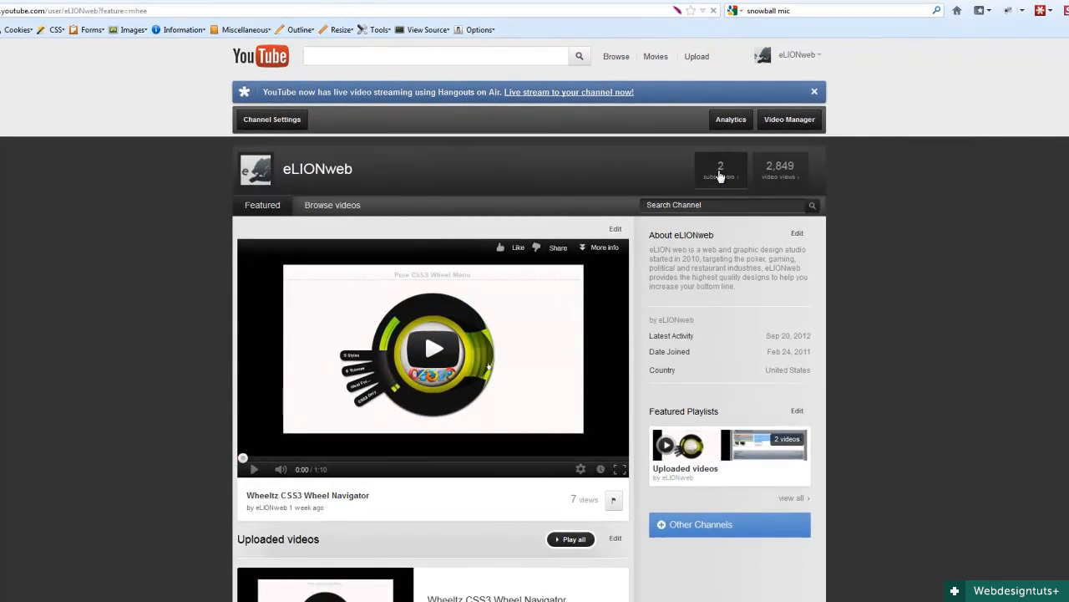
pyautogui.click(720, 171)
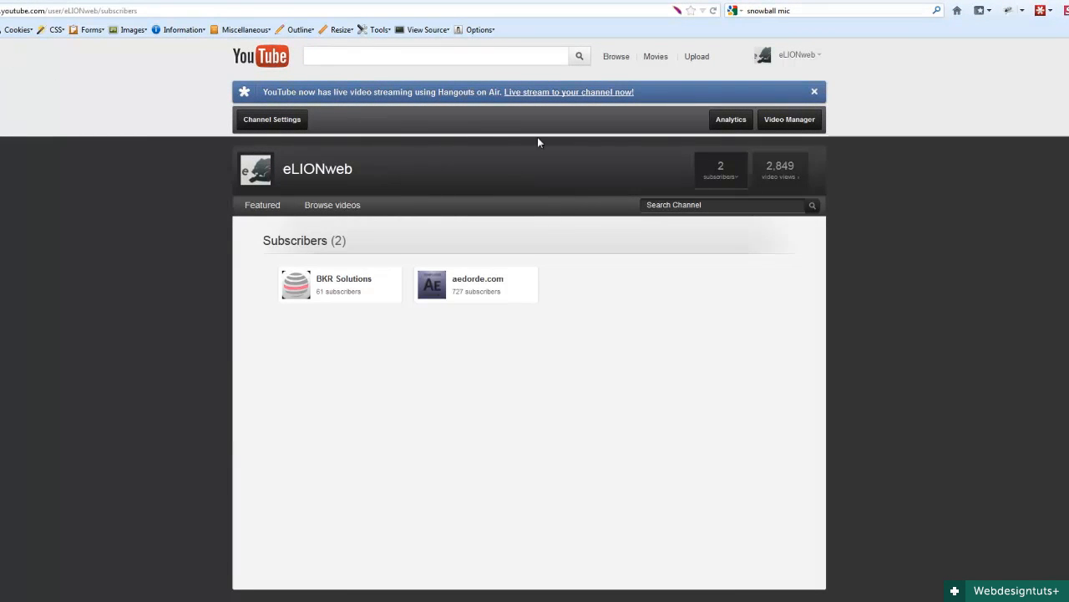
pyautogui.click(771, 180)
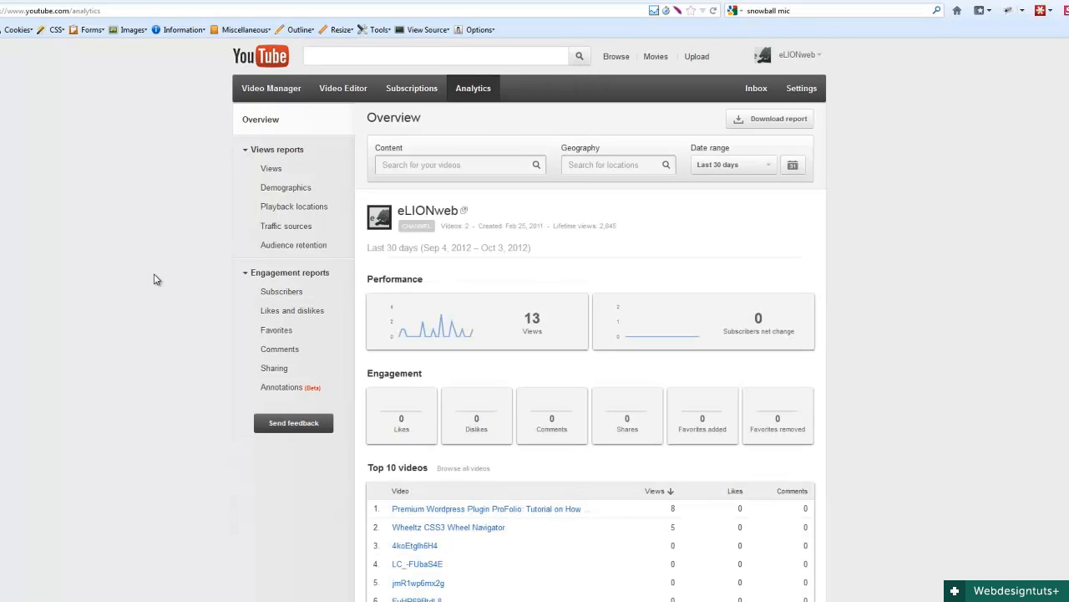
pyautogui.scroll(-3, 153, 274)
pyautogui.scroll(-5, 154, 279)
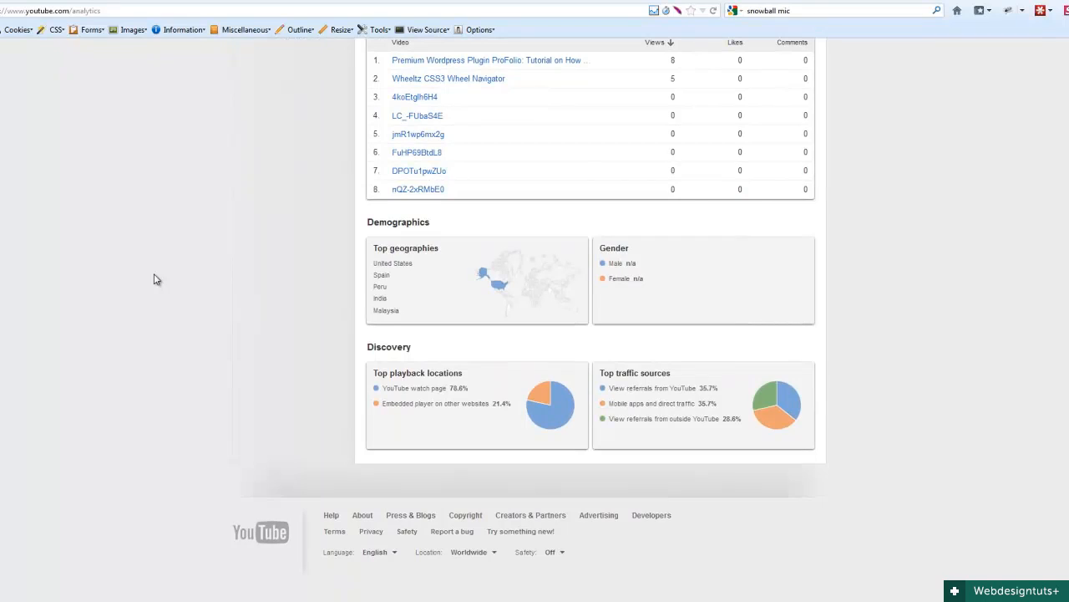
pyautogui.scroll(3, 154, 279)
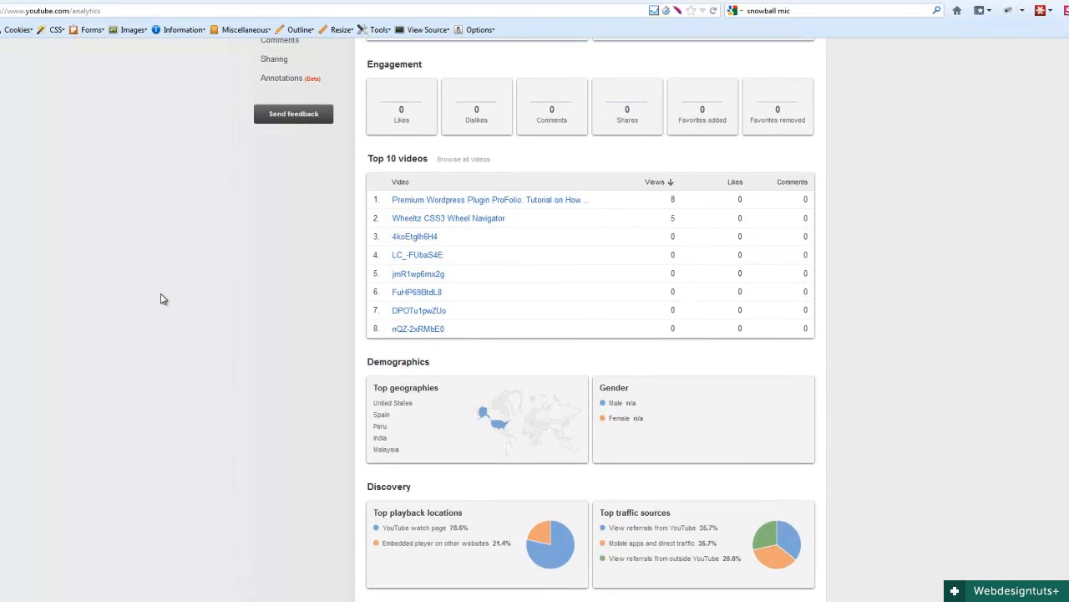
pyautogui.scroll(6, 161, 298)
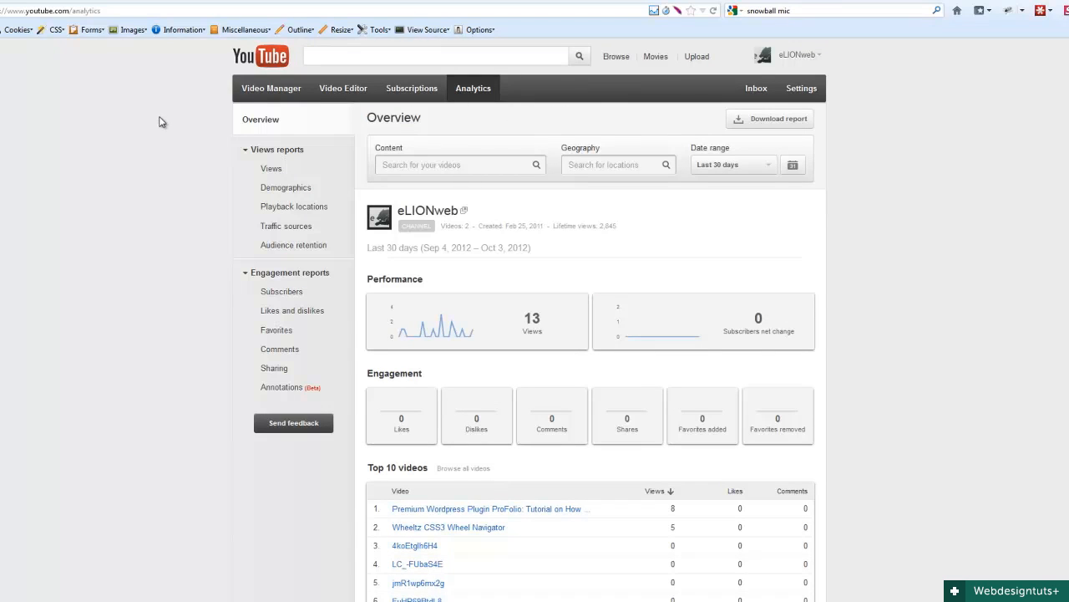
# Step: Open the Video Manager and select all uploaded videos
pyautogui.click(800, 58)
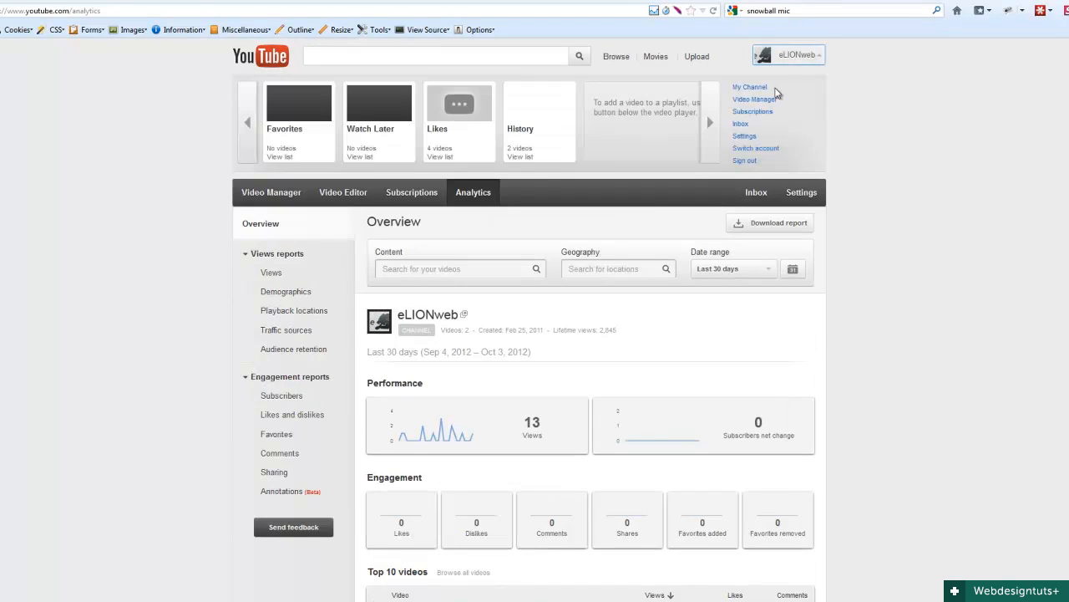
pyautogui.click(773, 100)
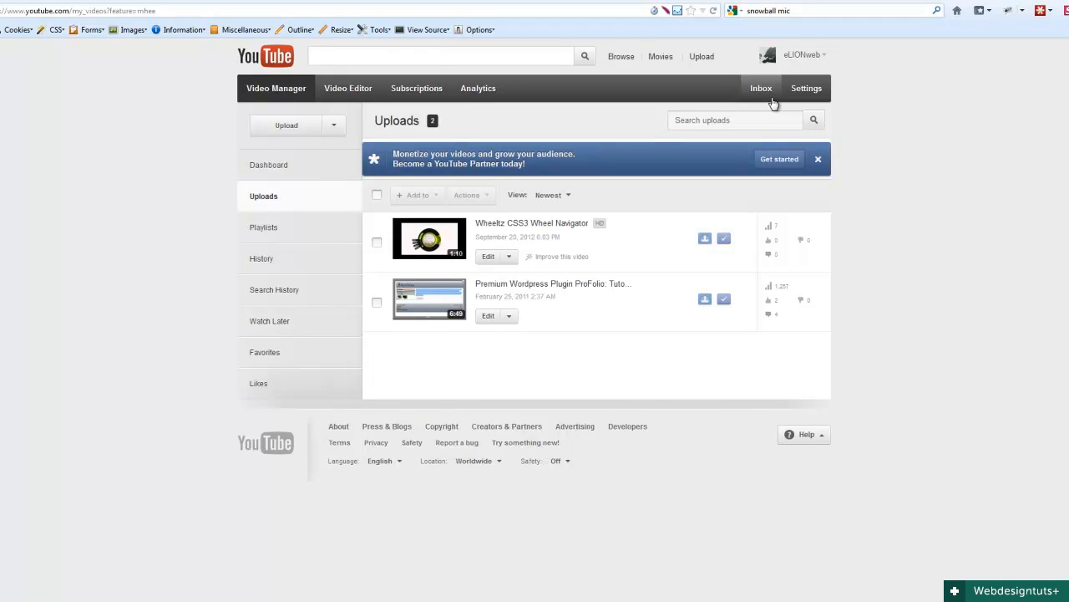
pyautogui.click(377, 196)
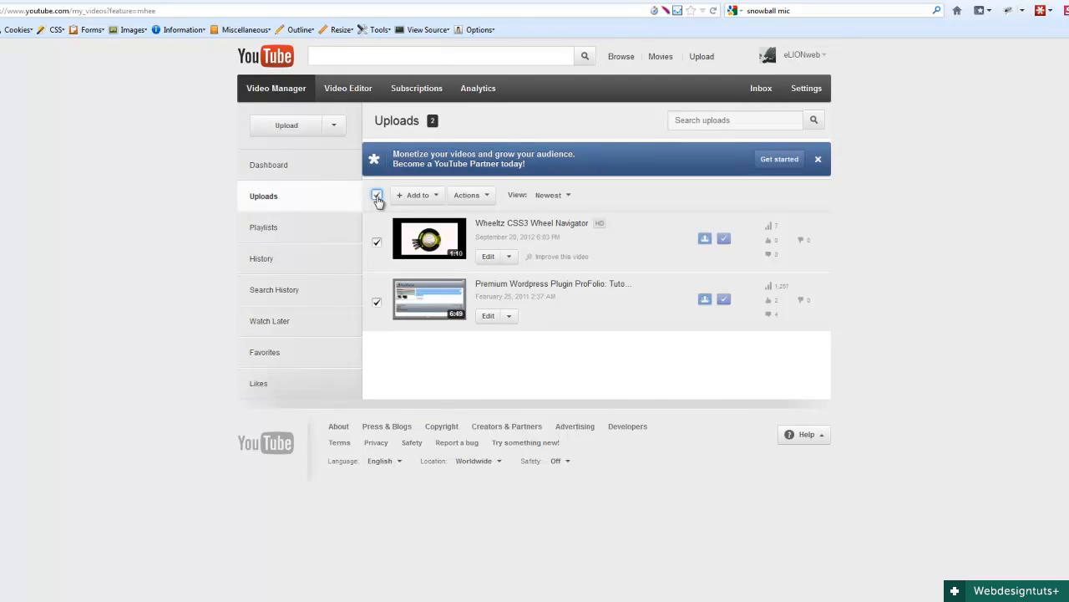
# Step: Examine the bulk actions and playlist-adding options for the selected videos, and the edit options of the Wheeltz CSS3 Wheel Navigator video, choosing none
pyautogui.click(466, 197)
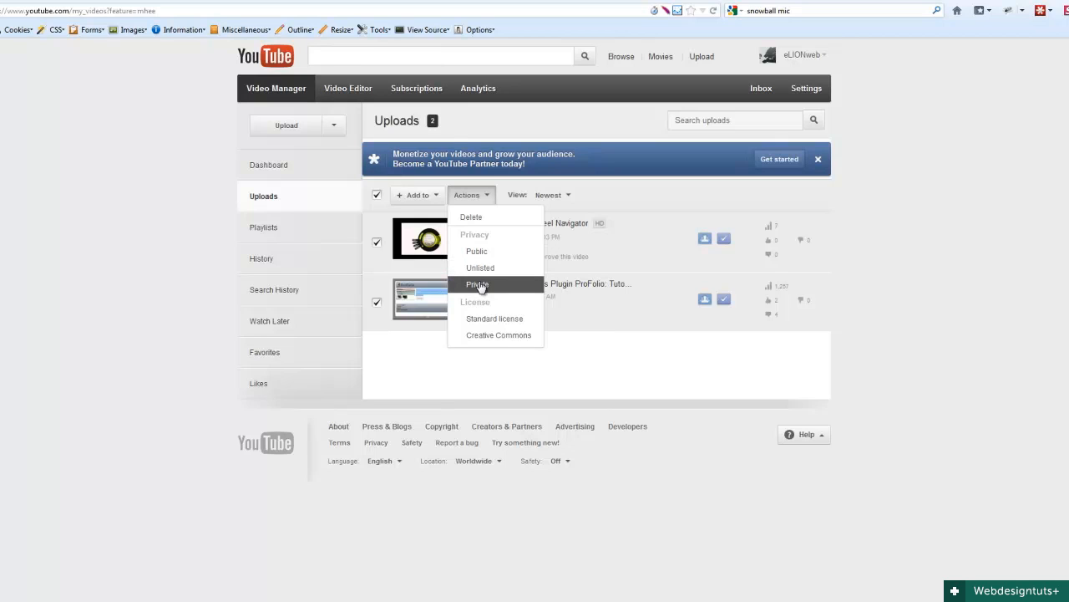
pyautogui.click(486, 374)
pyautogui.click(433, 203)
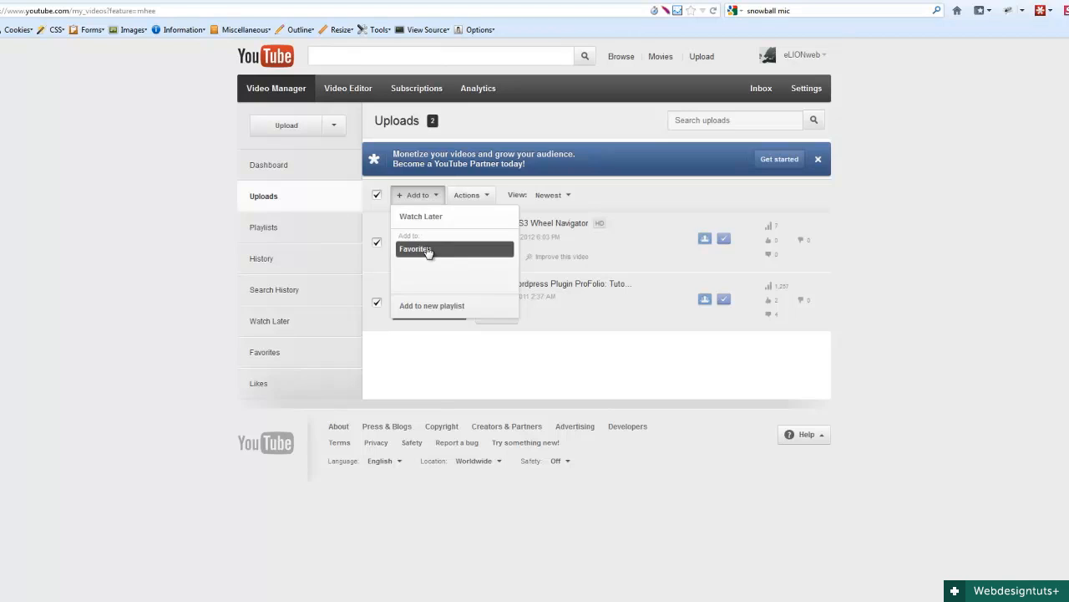
pyautogui.click(524, 370)
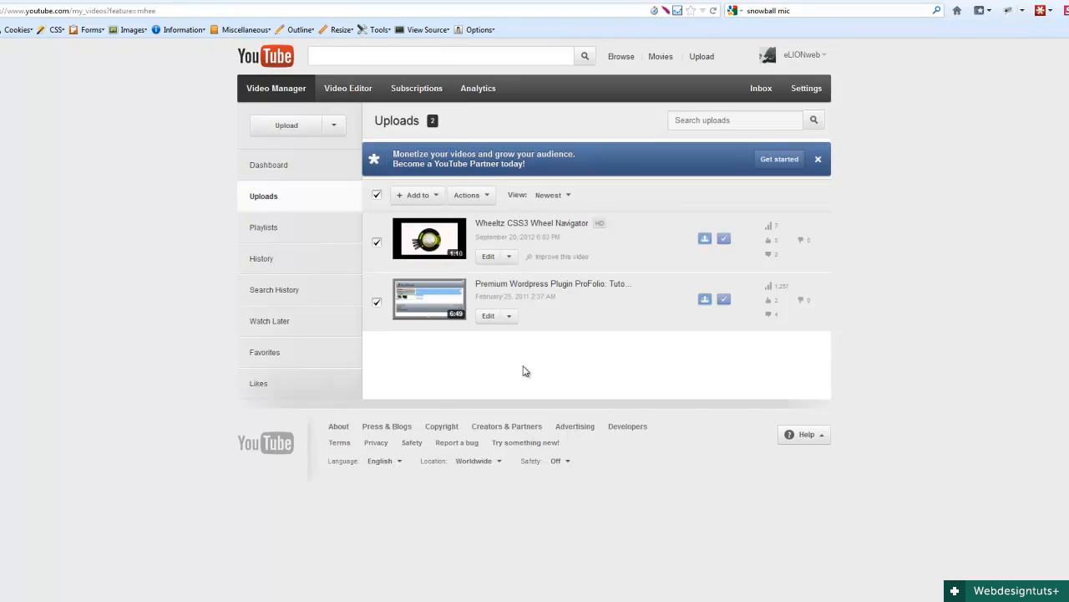
pyautogui.click(511, 258)
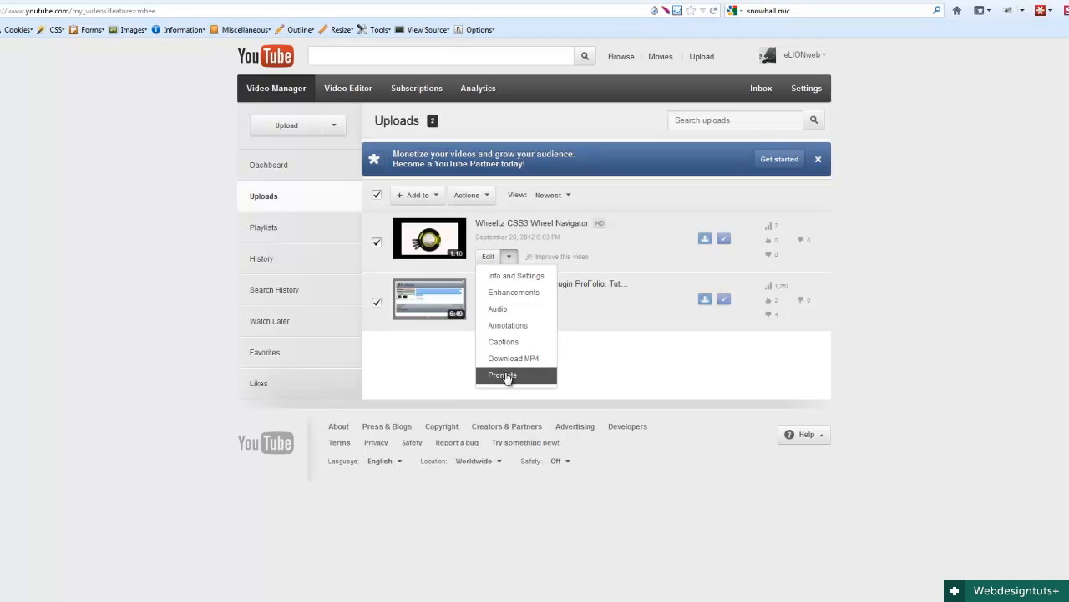
pyautogui.click(601, 374)
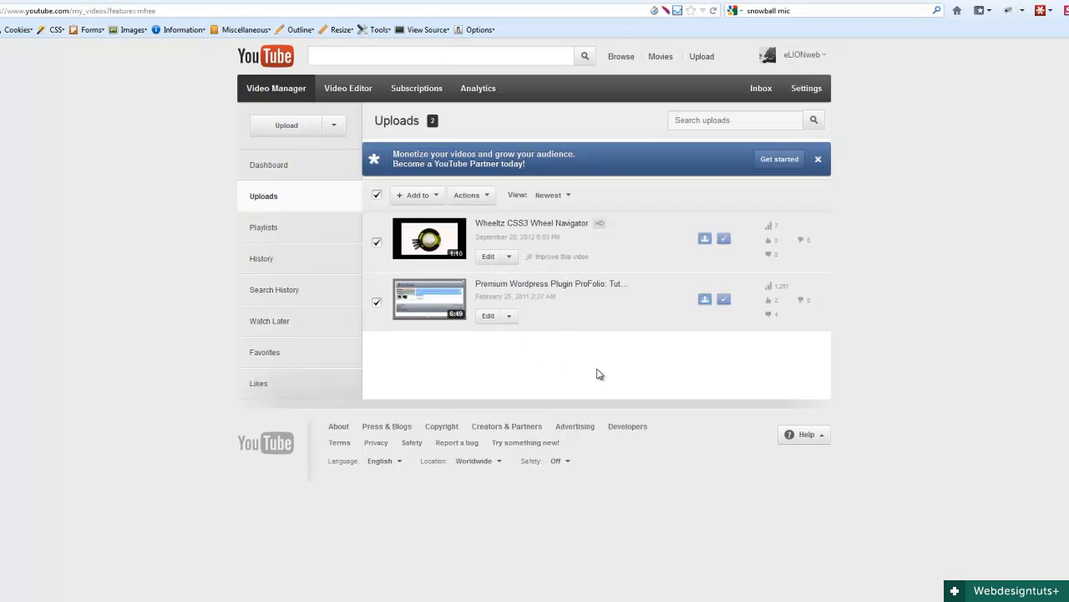
# Step: Open the Wheeltz CSS3 Wheel Navigator video's info and settings, and set the first suggested frame, with the red wheel, as its thumbnail
pyautogui.click(488, 260)
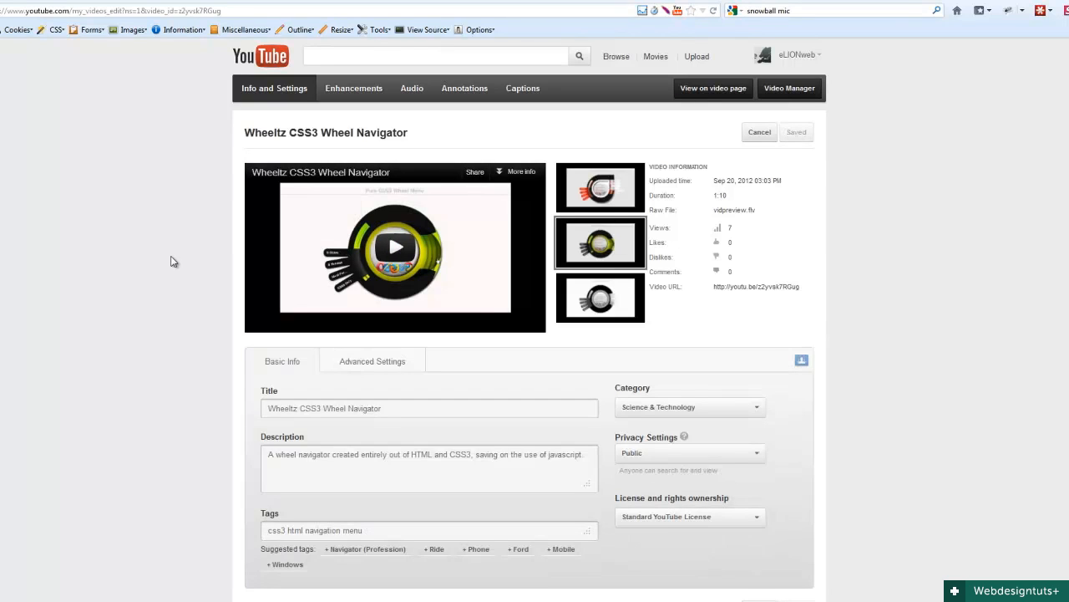
pyautogui.click(600, 199)
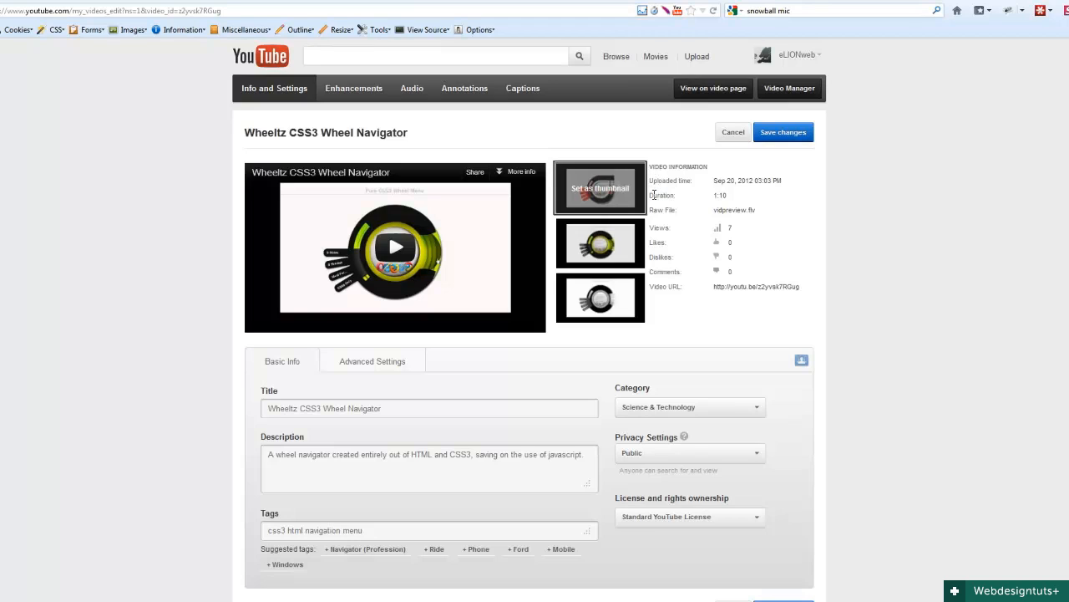
pyautogui.moveTo(651, 195); pyautogui.dragTo(709, 195)
pyautogui.moveTo(657, 167); pyautogui.dragTo(719, 231)
pyautogui.click(657, 243)
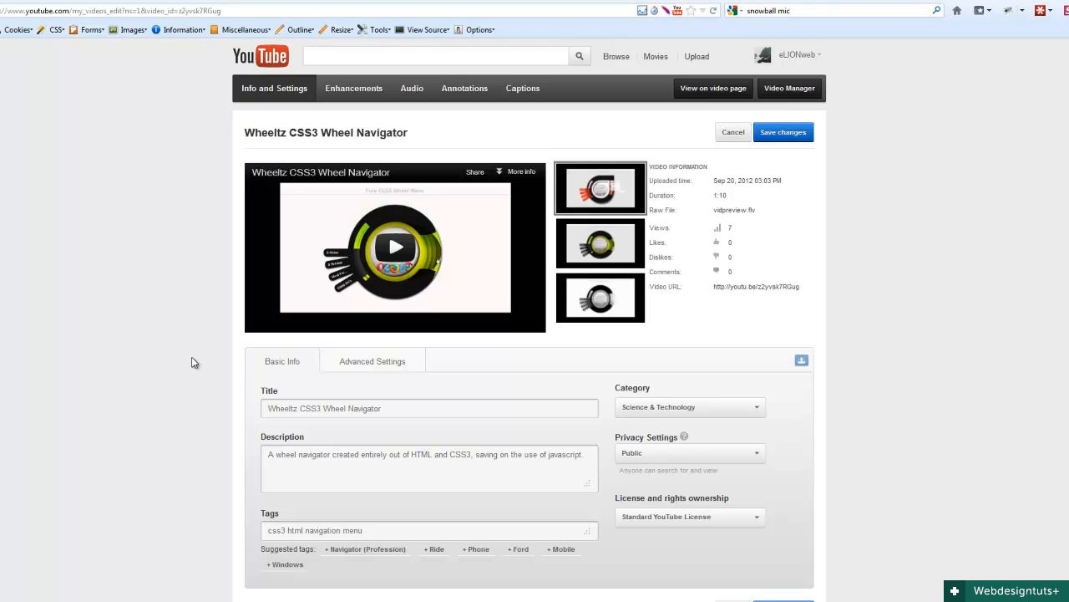
# Step: Review the video's basic info, including its description, tags, privacy setting and license, without changing any value
pyautogui.scroll(-3, 193, 363)
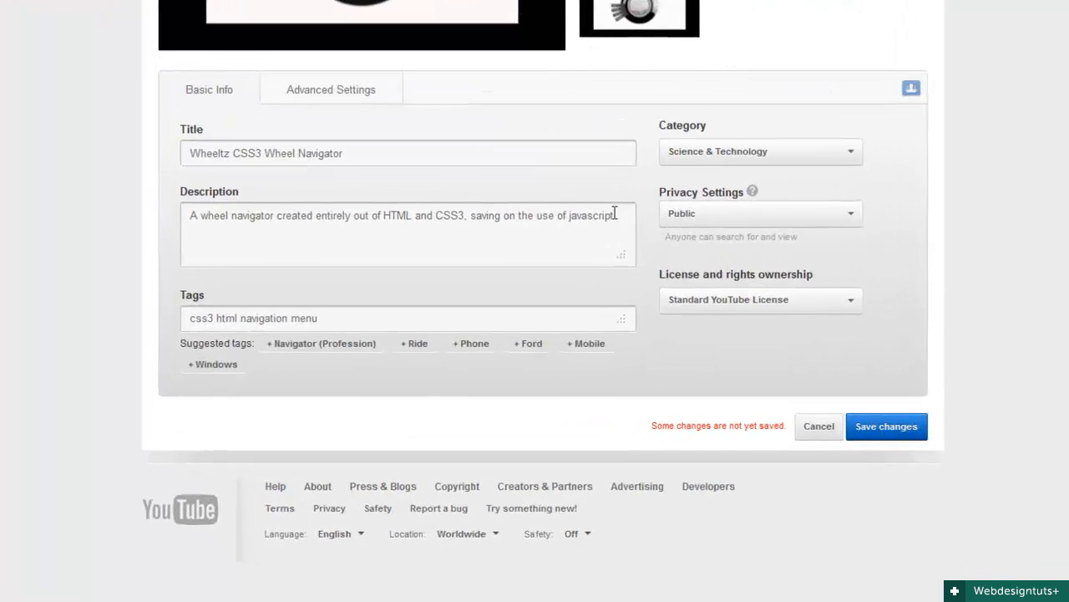
pyautogui.moveTo(581, 316); pyautogui.dragTo(189, 328)
pyautogui.click(94, 292)
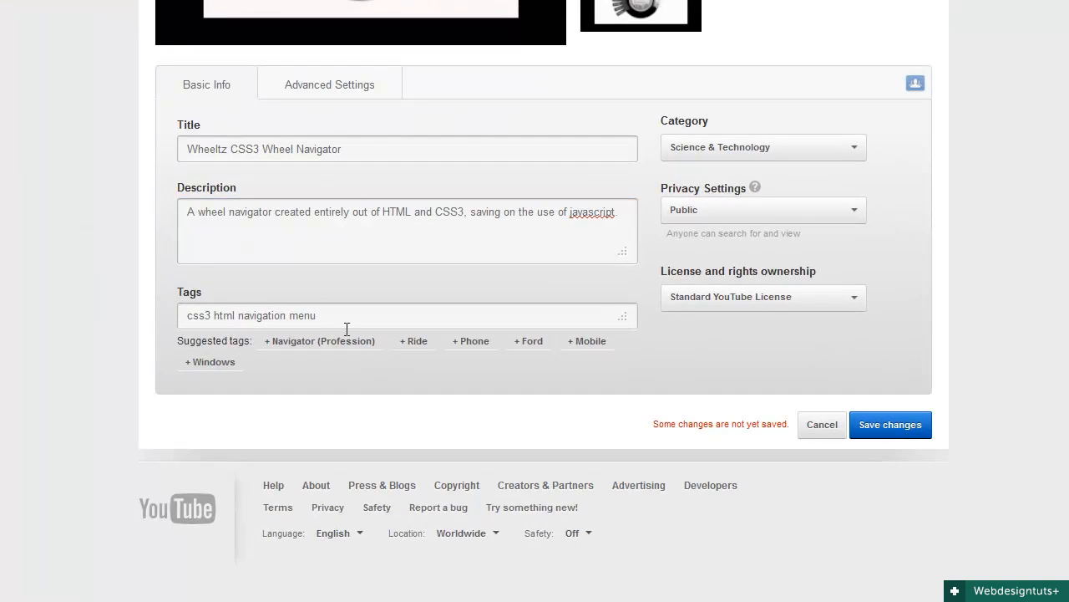
pyautogui.moveTo(334, 319); pyautogui.dragTo(139, 325)
pyautogui.click(38, 234)
pyautogui.click(826, 211)
pyautogui.click(827, 211)
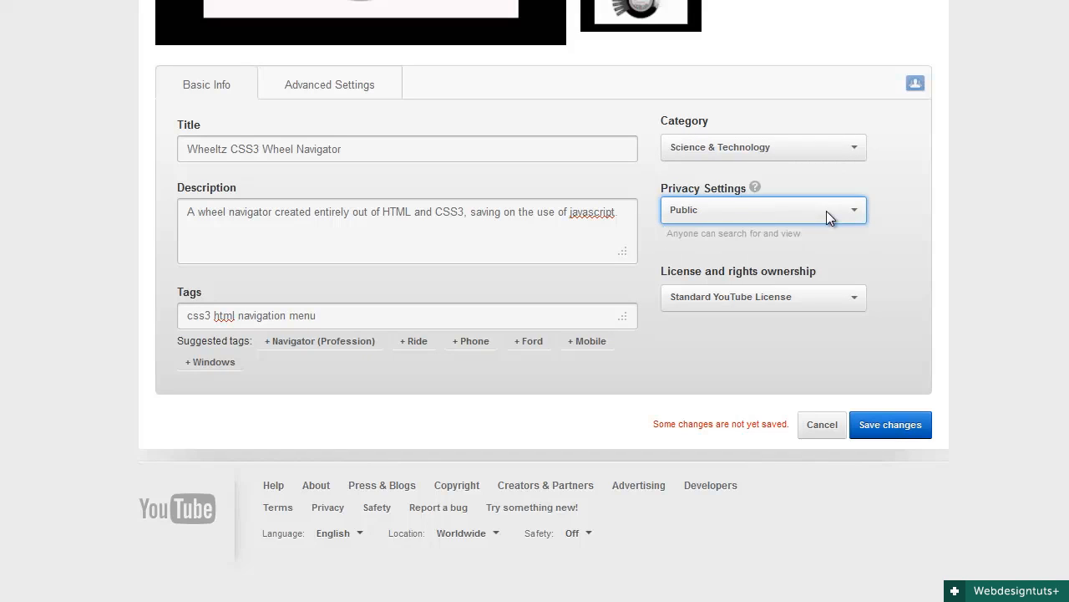
pyautogui.click(848, 305)
pyautogui.click(848, 305)
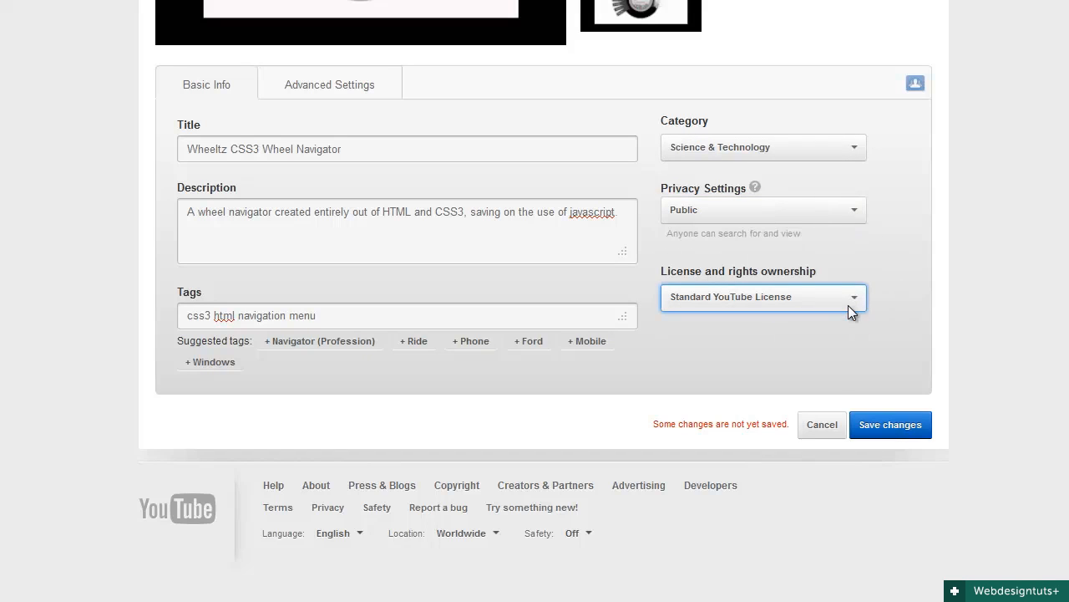
# Step: Open the video's advanced settings and examine the choices for allowed comments and video responses, keeping the current selections
pyautogui.click(344, 90)
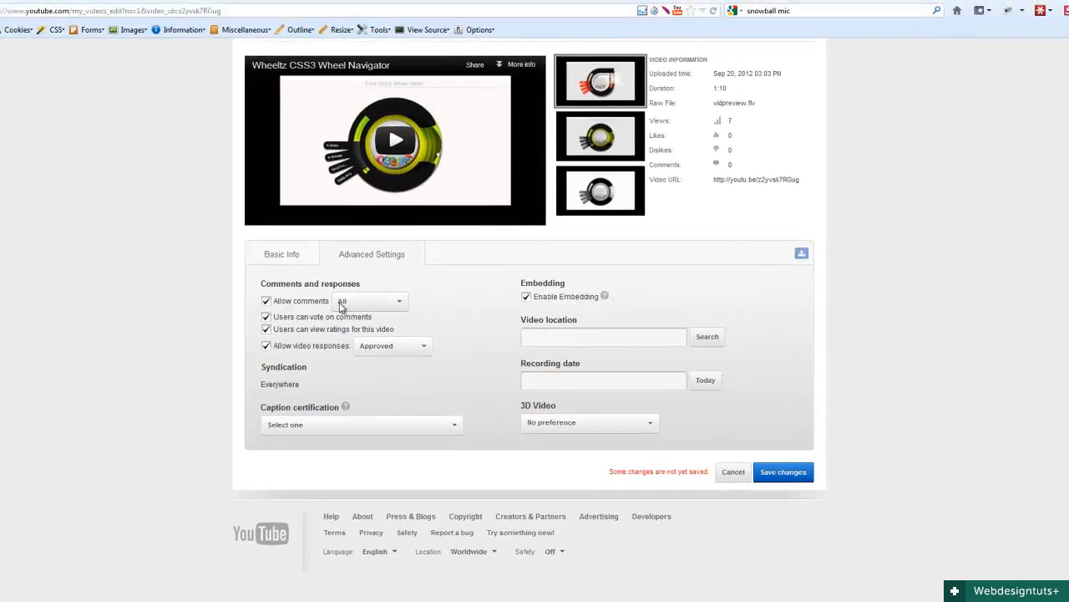
pyautogui.click(360, 301)
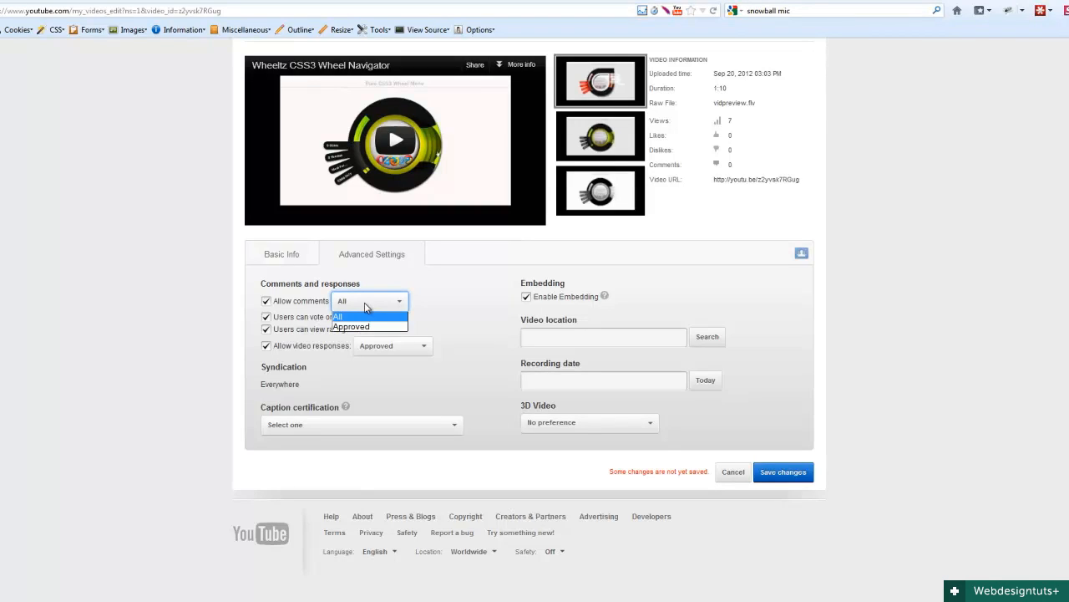
pyautogui.click(365, 306)
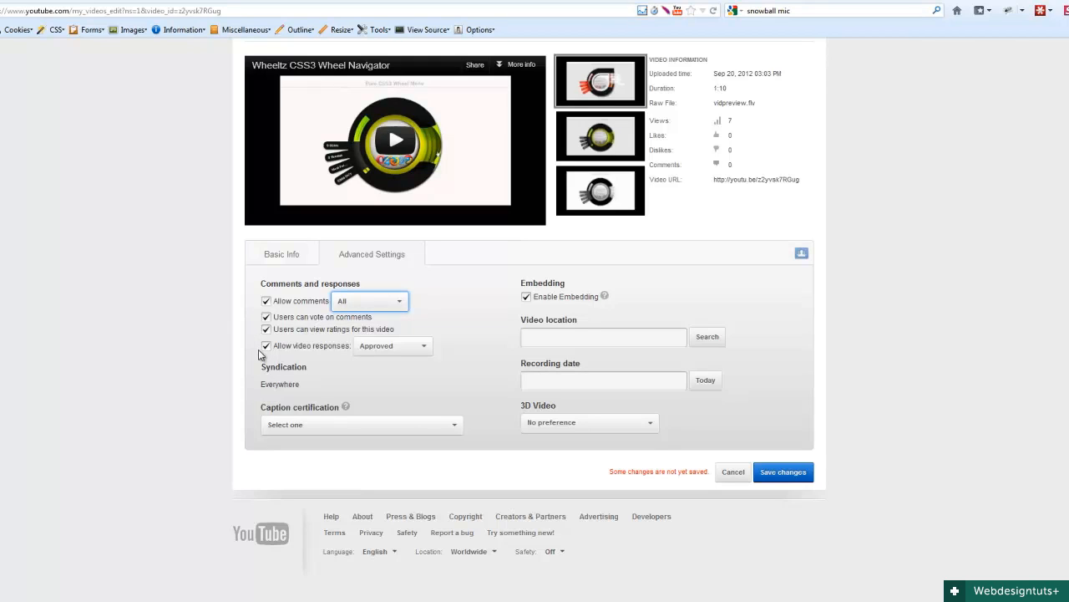
pyautogui.click(407, 351)
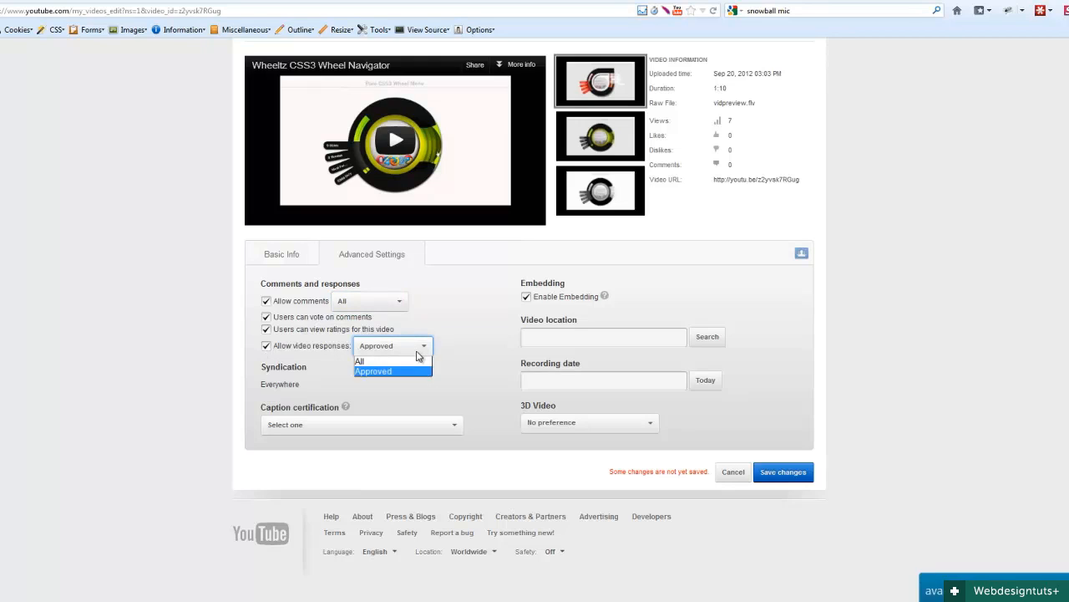
pyautogui.click(418, 353)
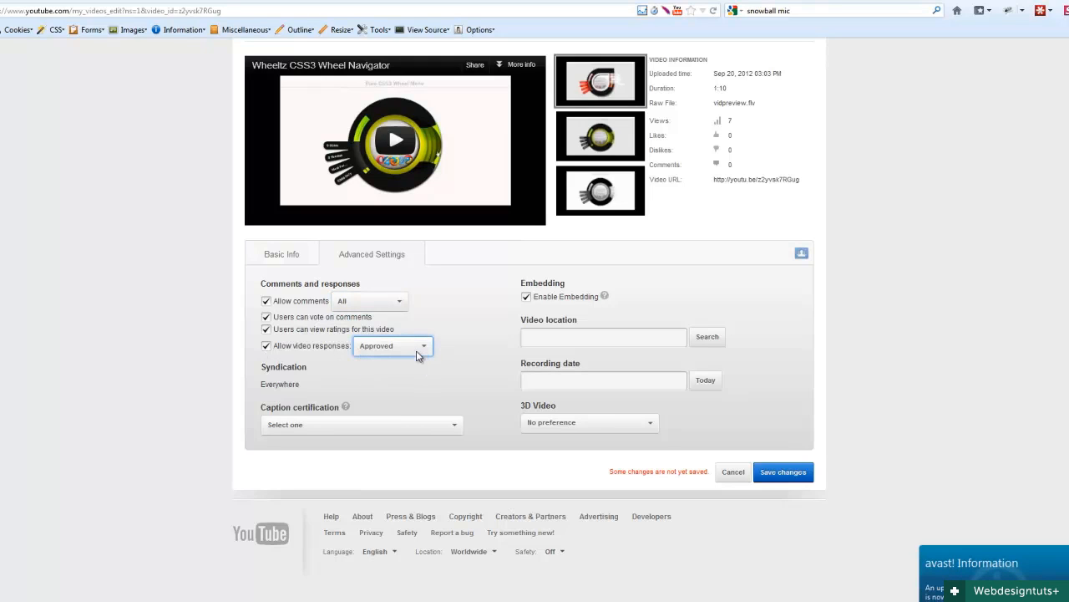
# Step: Examine the video's caption certification choices and its video location map, without selecting anything
pyautogui.click(184, 356)
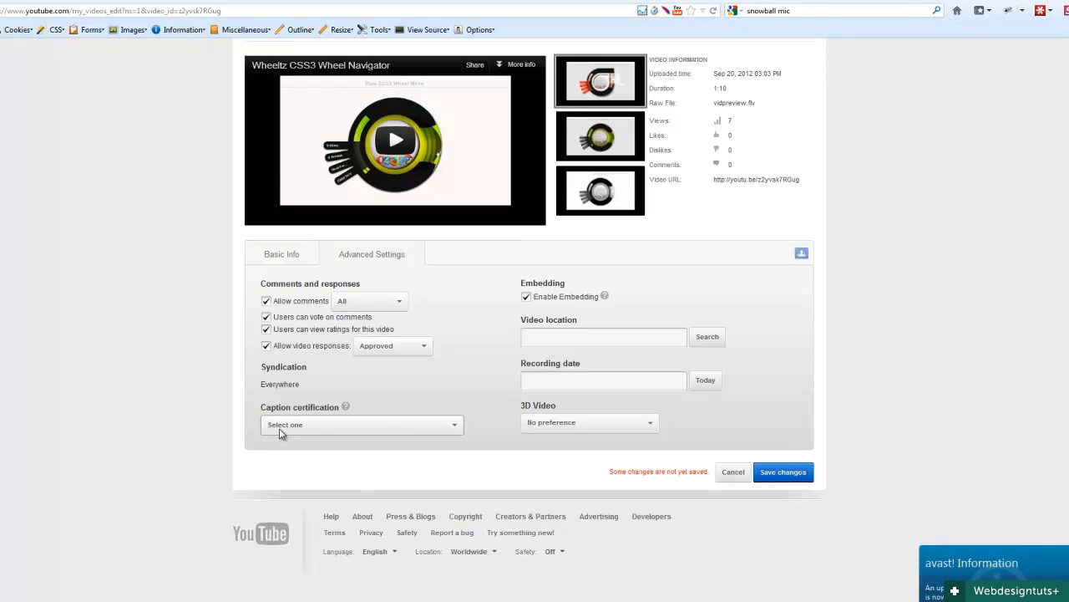
pyautogui.click(410, 428)
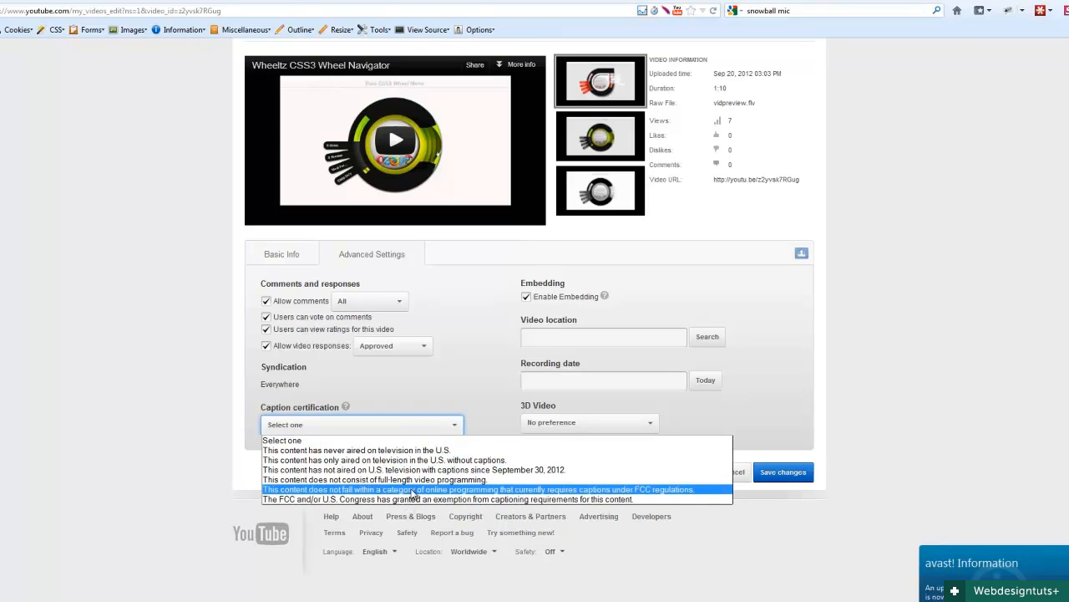
pyautogui.click(420, 425)
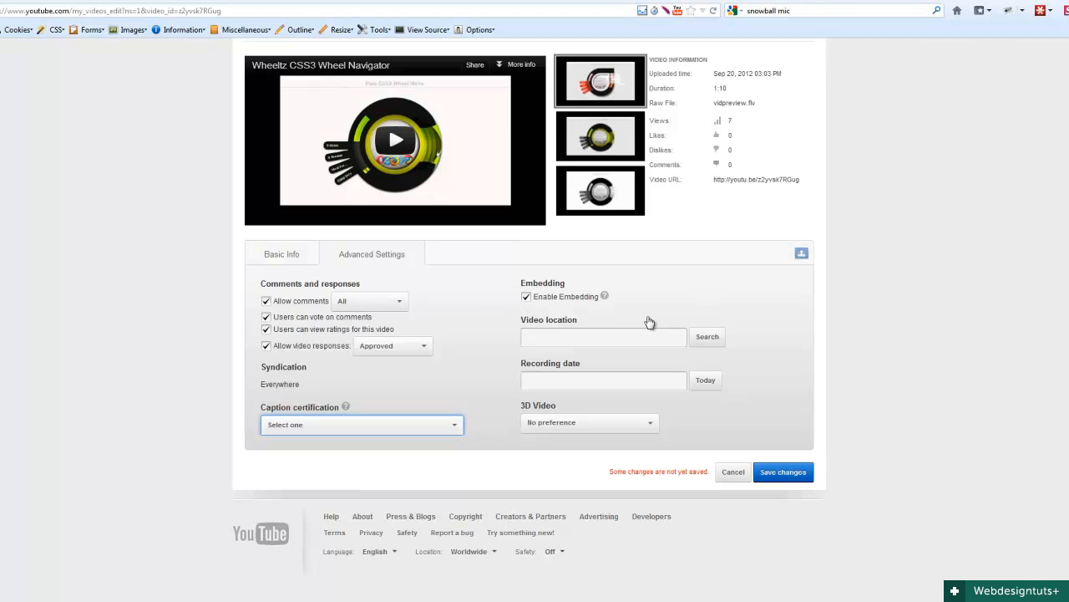
pyautogui.click(709, 339)
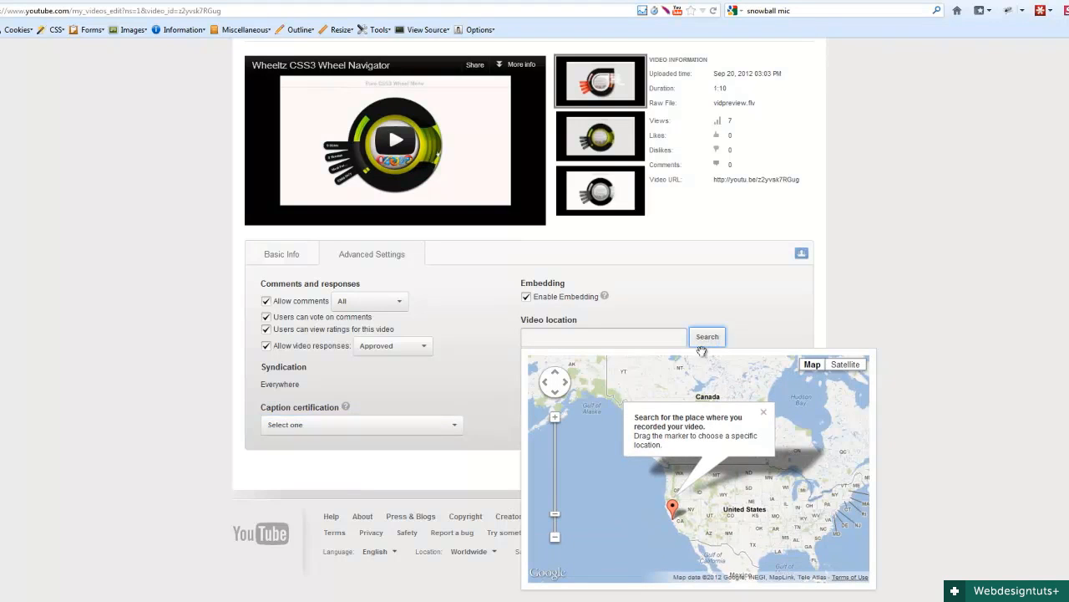
pyautogui.click(748, 300)
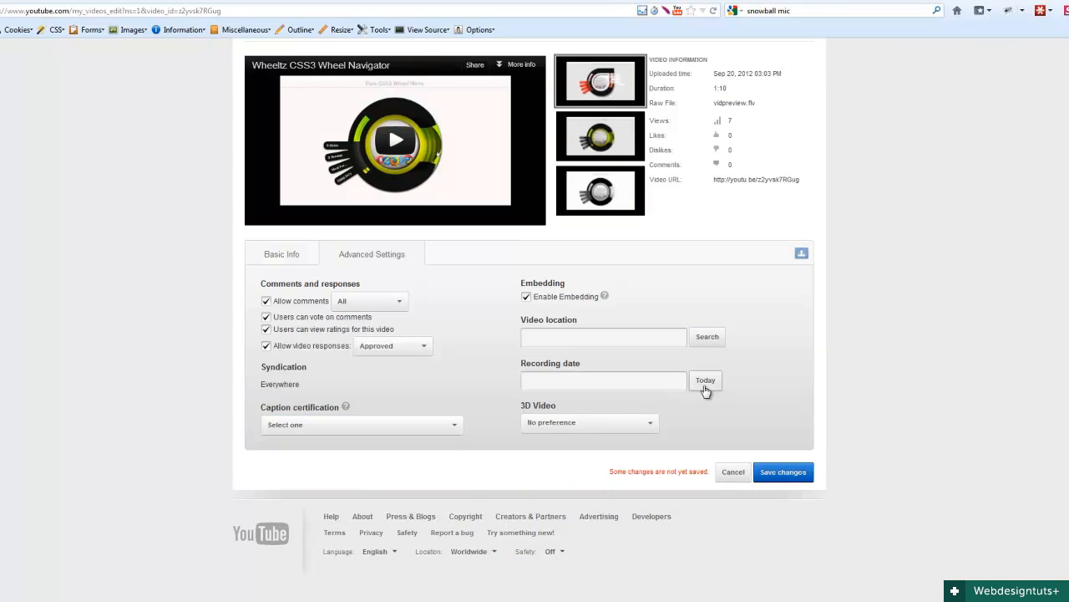
# Step: Keep the 3D Video setting at No preference and save the video's changes
pyautogui.click(651, 422)
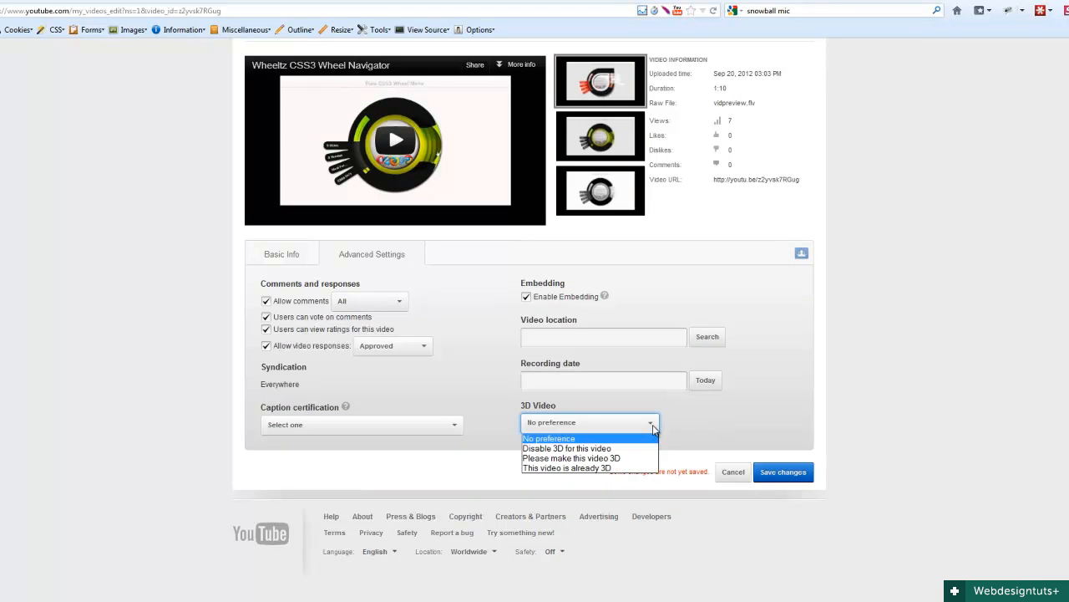
pyautogui.click(653, 427)
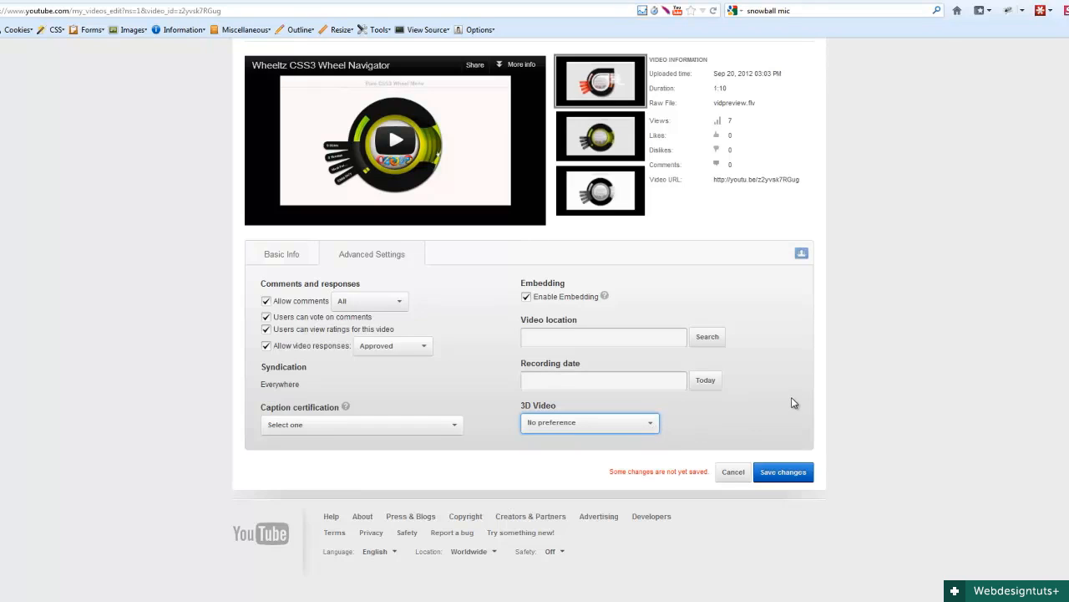
pyautogui.click(790, 476)
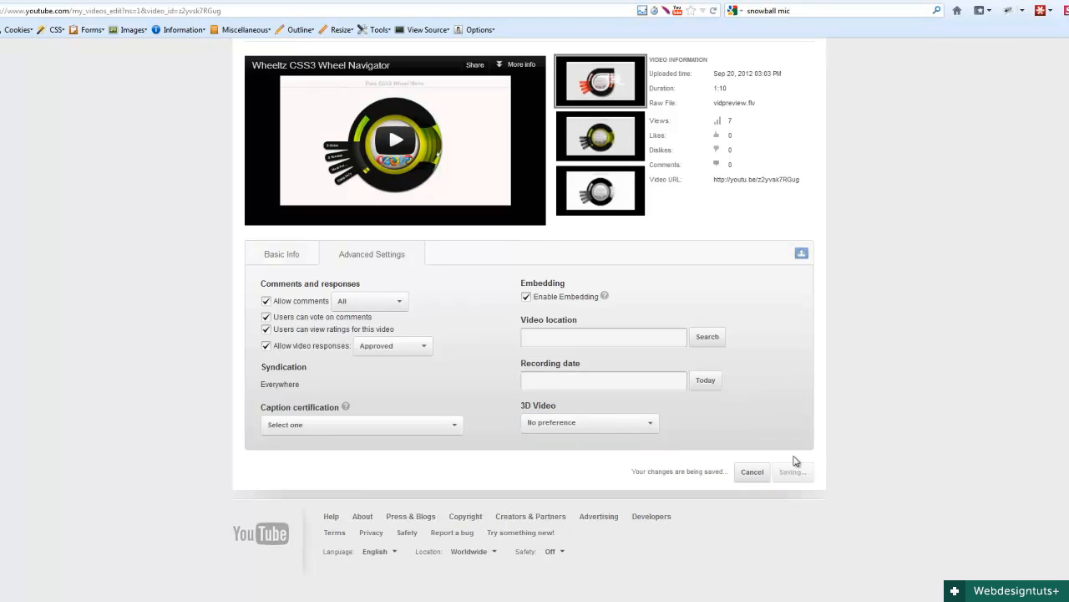
# Step: Open the video's enhancements, try fill light +2, contrast -4, saturation +3 and color temperature -5, and revert to the original
pyautogui.scroll(3, 136, 310)
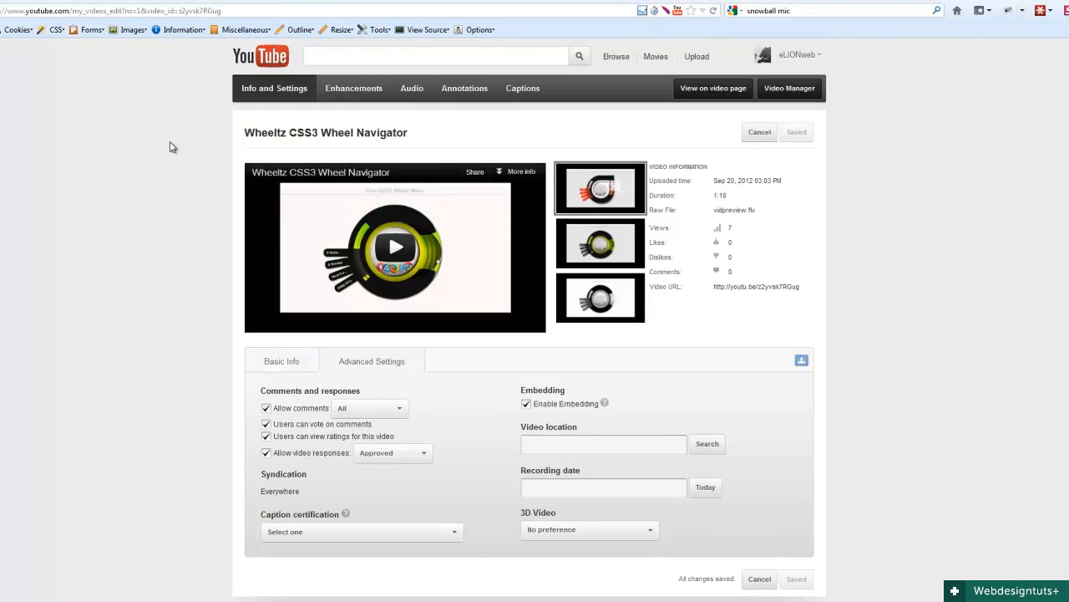
pyautogui.click(344, 89)
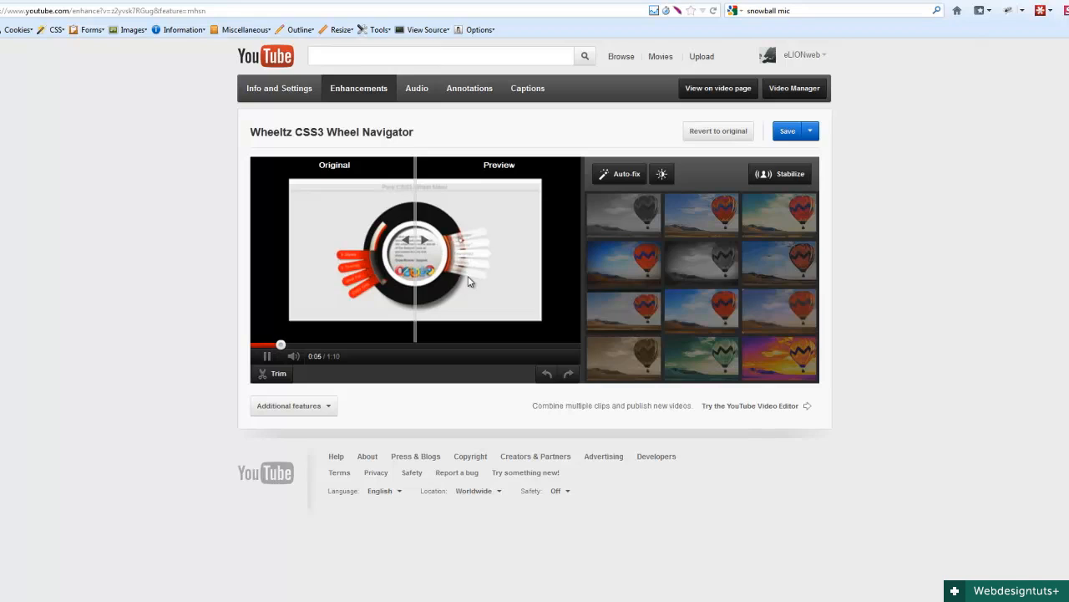
pyautogui.click(626, 174)
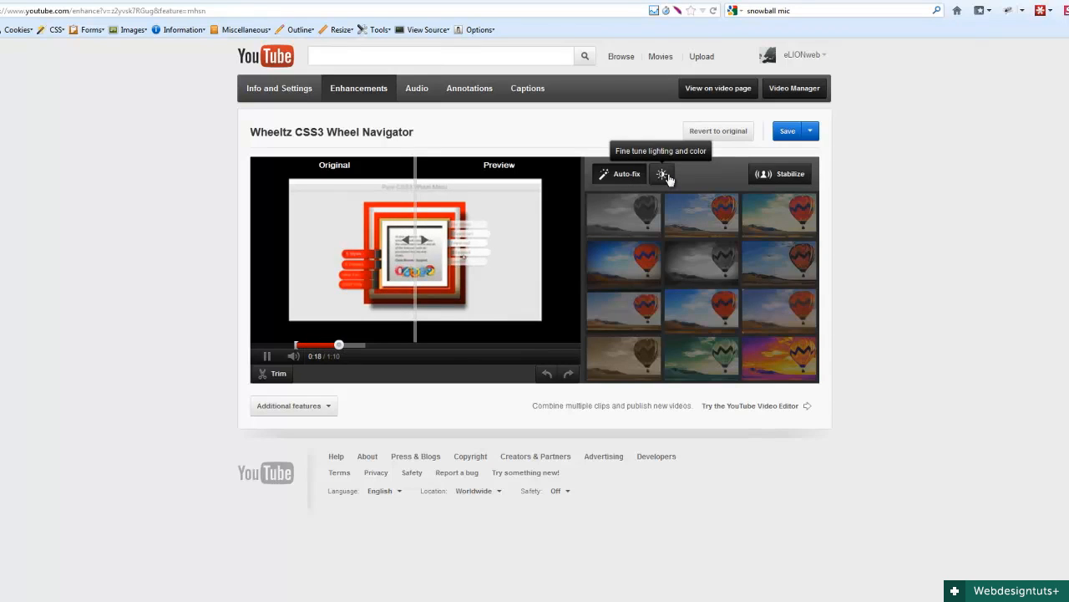
pyautogui.click(662, 175)
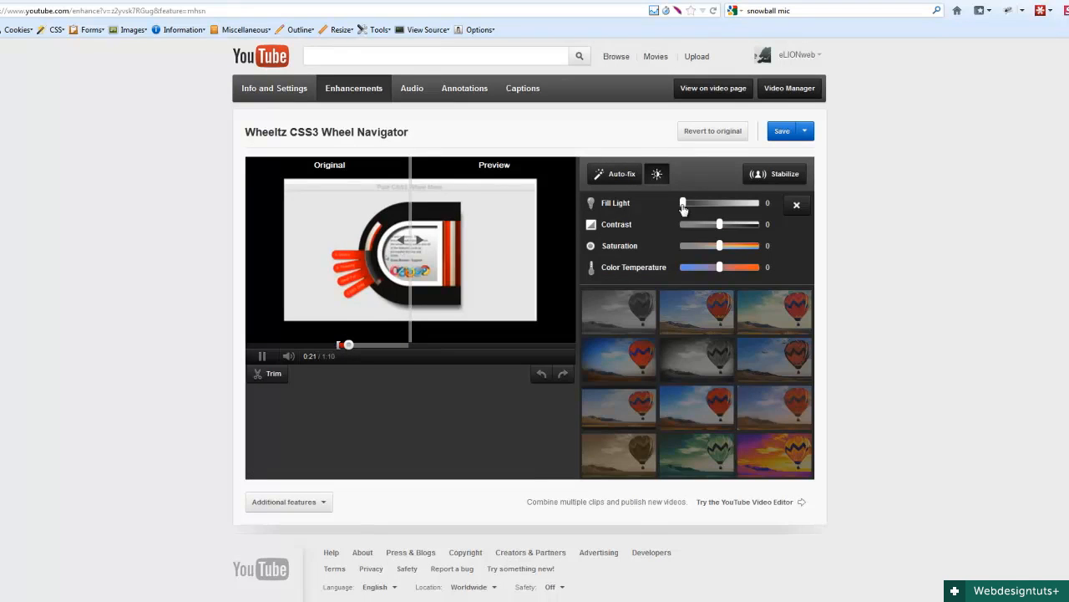
pyautogui.moveTo(683, 208); pyautogui.dragTo(685, 274)
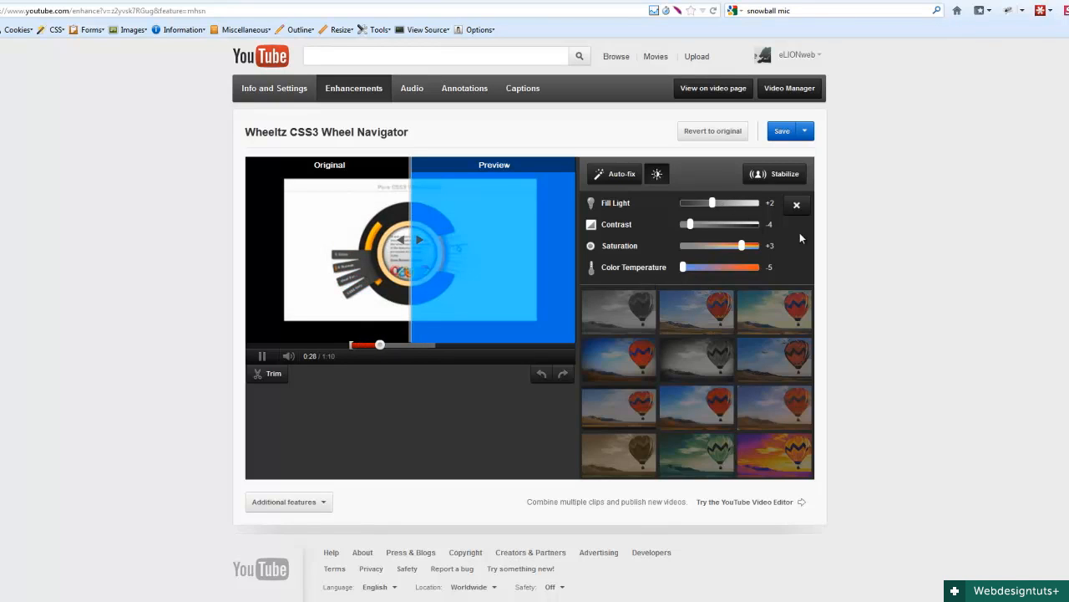
pyautogui.click(797, 209)
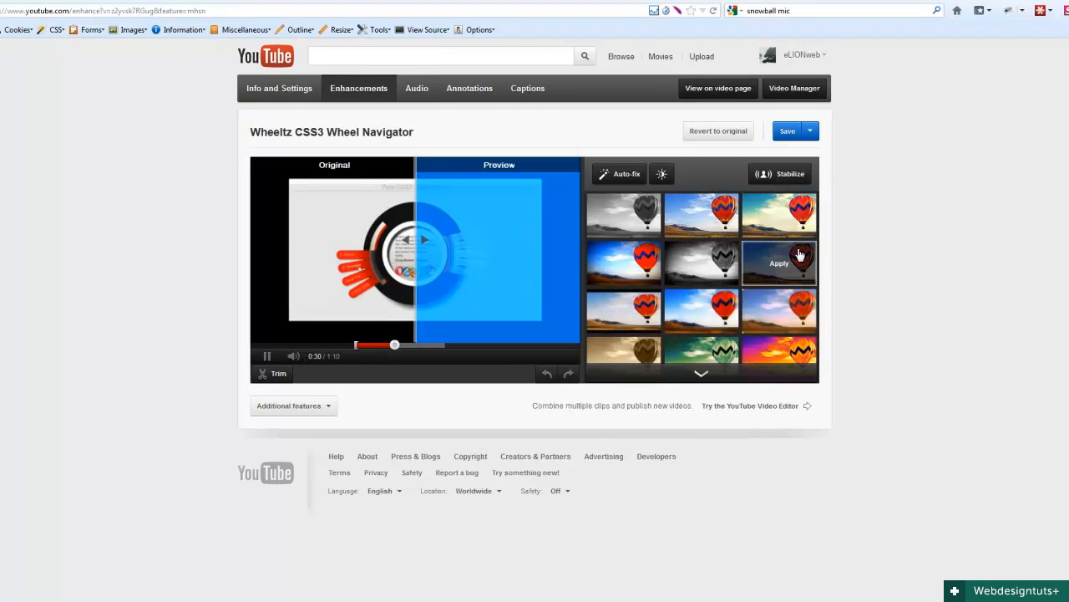
pyautogui.click(706, 135)
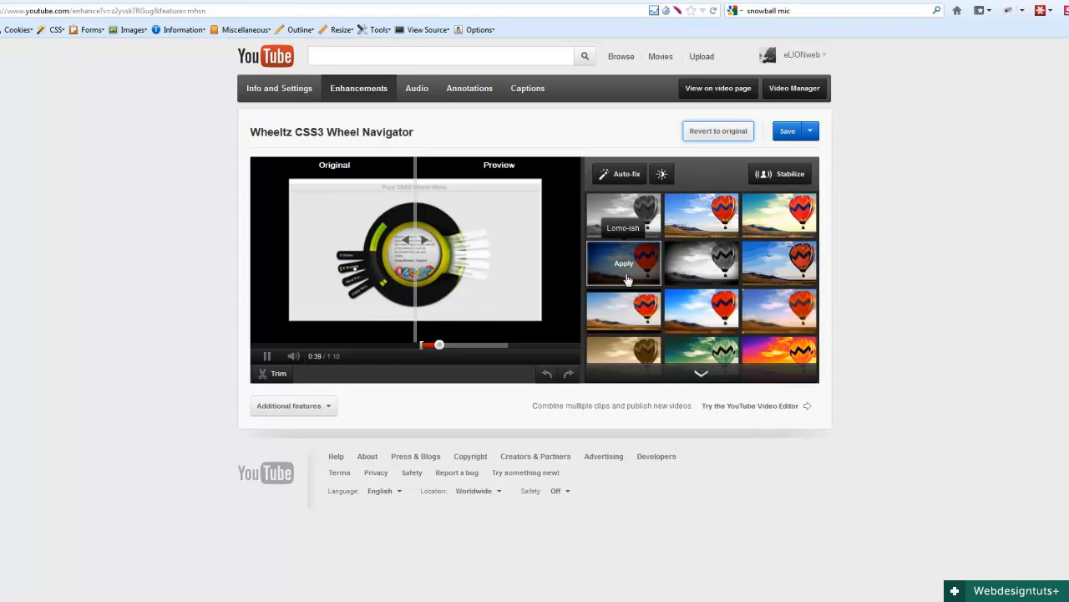
# Step: Try the third filter in the second row on the video and revert to the original
pyautogui.click(776, 264)
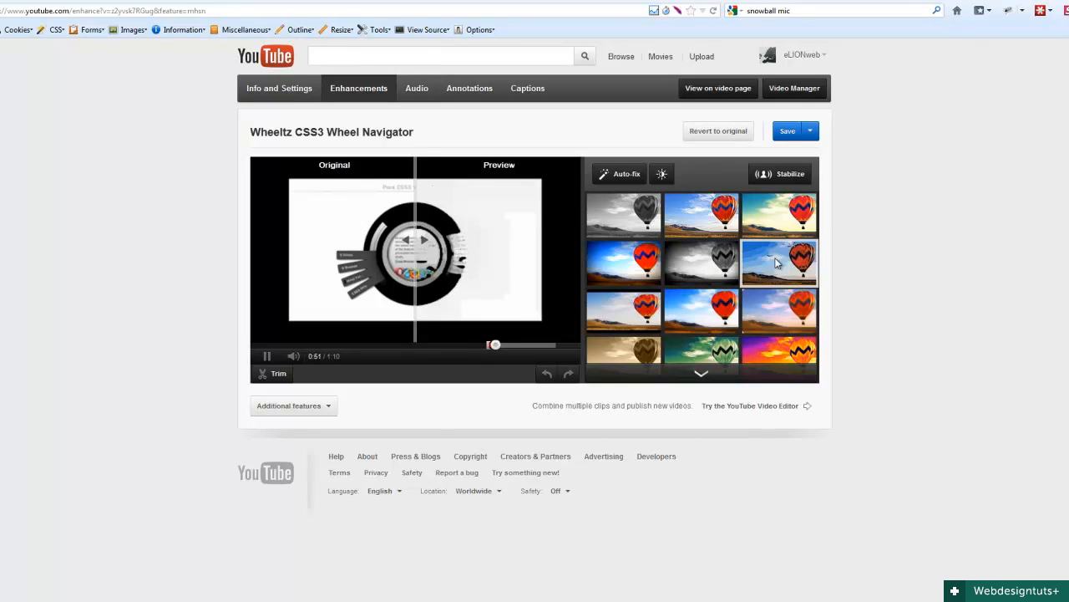
pyautogui.click(775, 262)
pyautogui.click(711, 133)
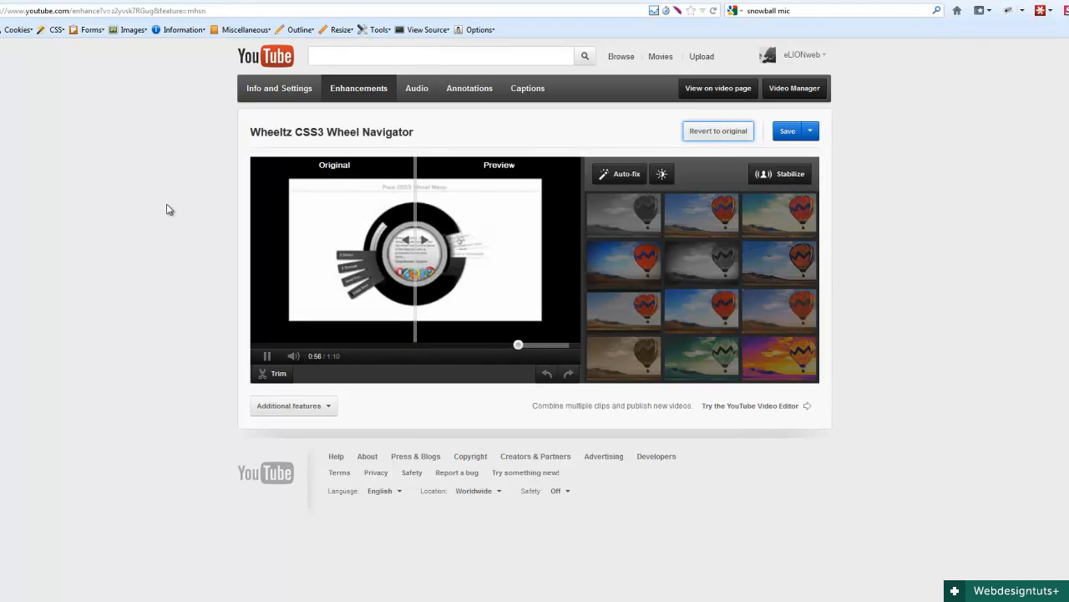
# Step: Examine the video's trimming timeline without cutting anything, and the featured tracks available for its audio
pyautogui.click(279, 374)
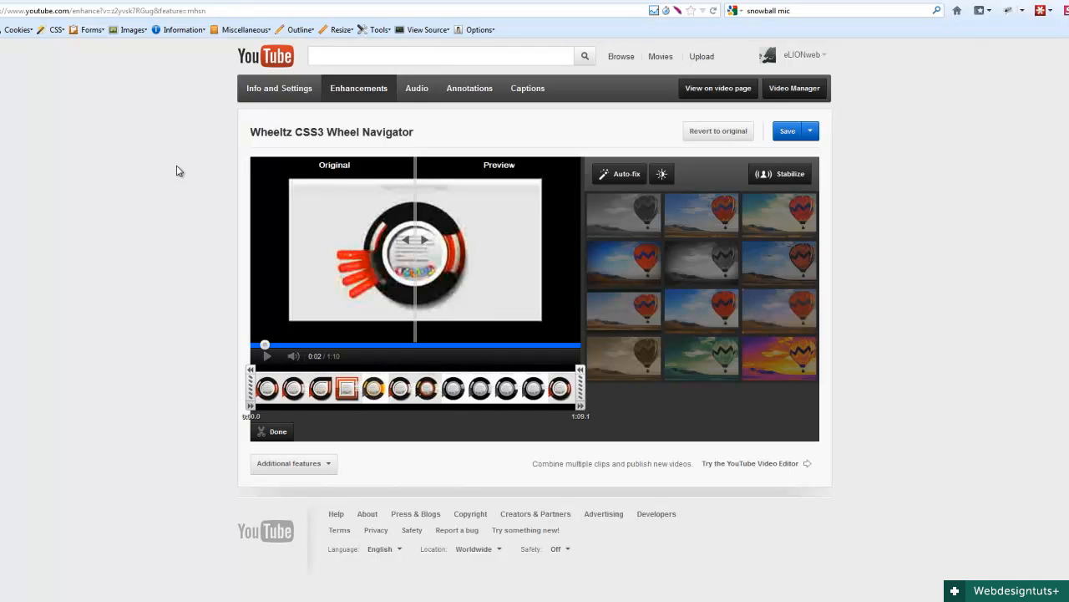
pyautogui.click(718, 131)
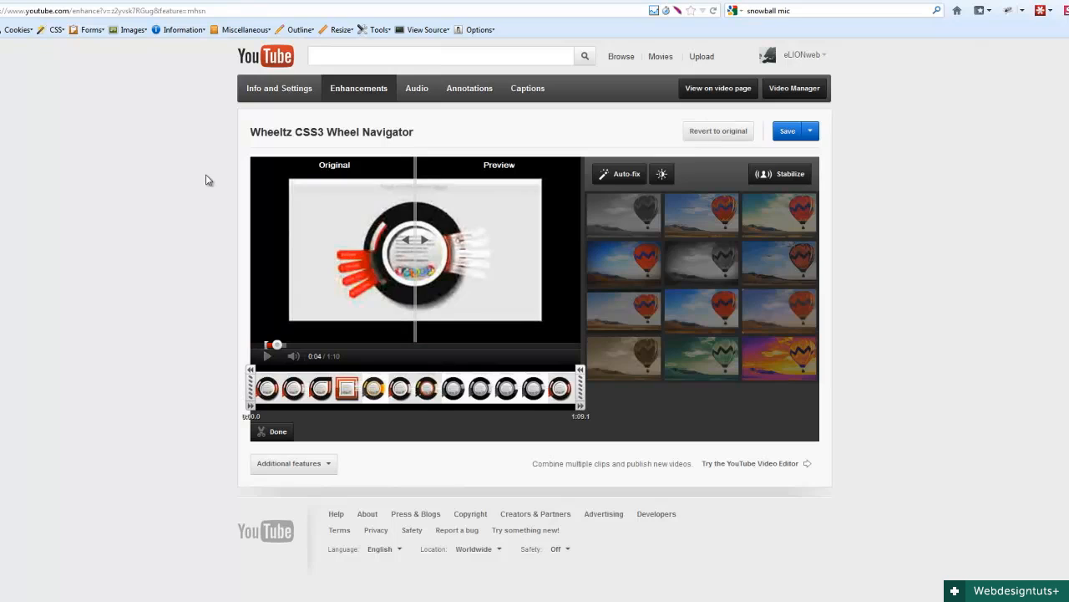
pyautogui.click(417, 90)
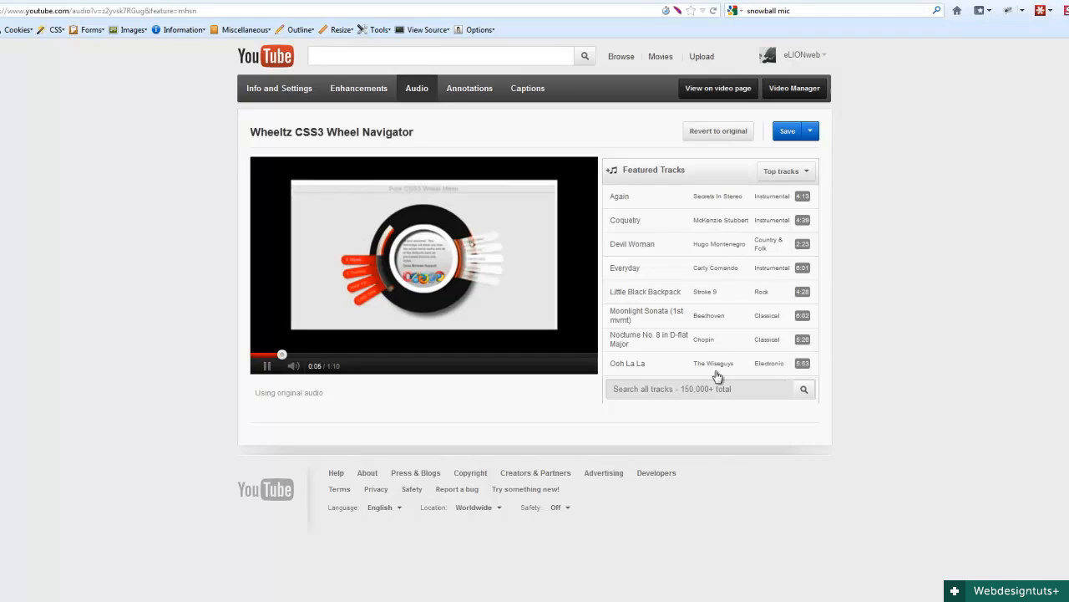
# Step: Add a speech bubble annotation reading "hi" at 0:00:06.2 and place it at the lower right of the wheel
pyautogui.click(475, 92)
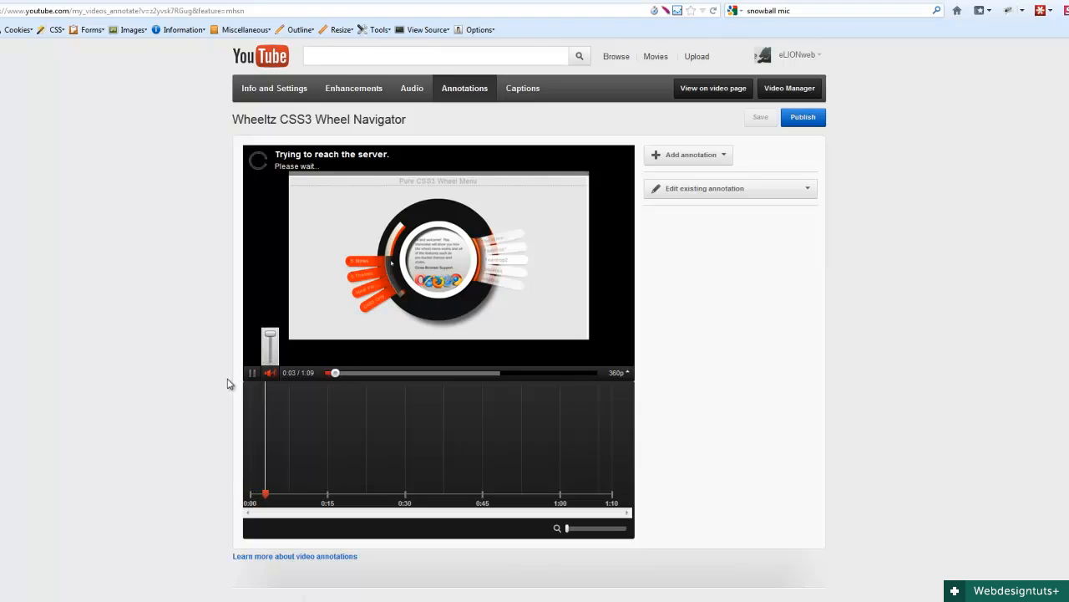
pyautogui.click(695, 158)
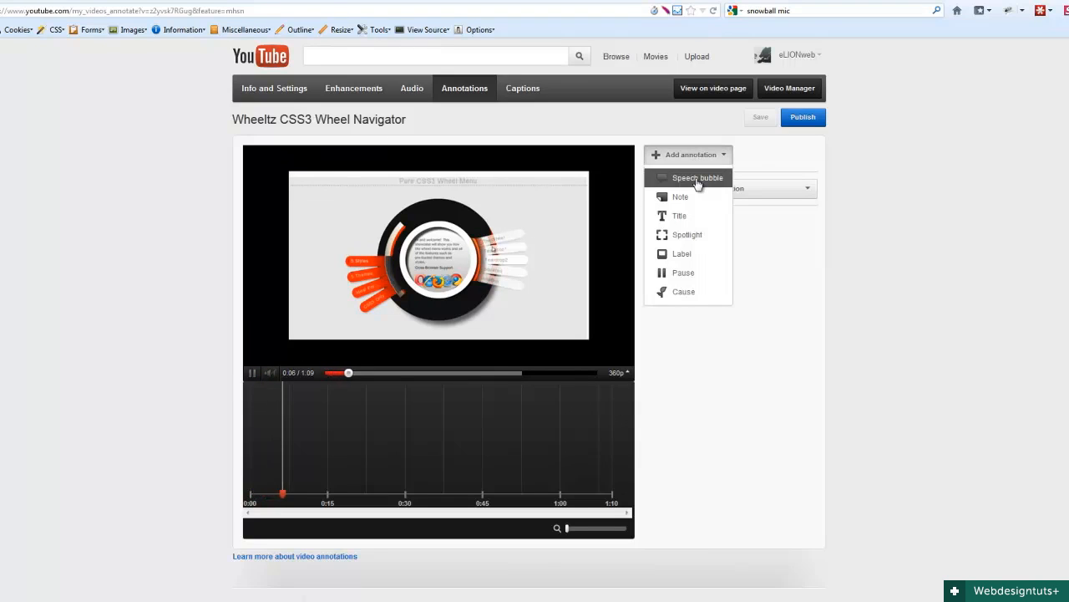
pyautogui.click(697, 179)
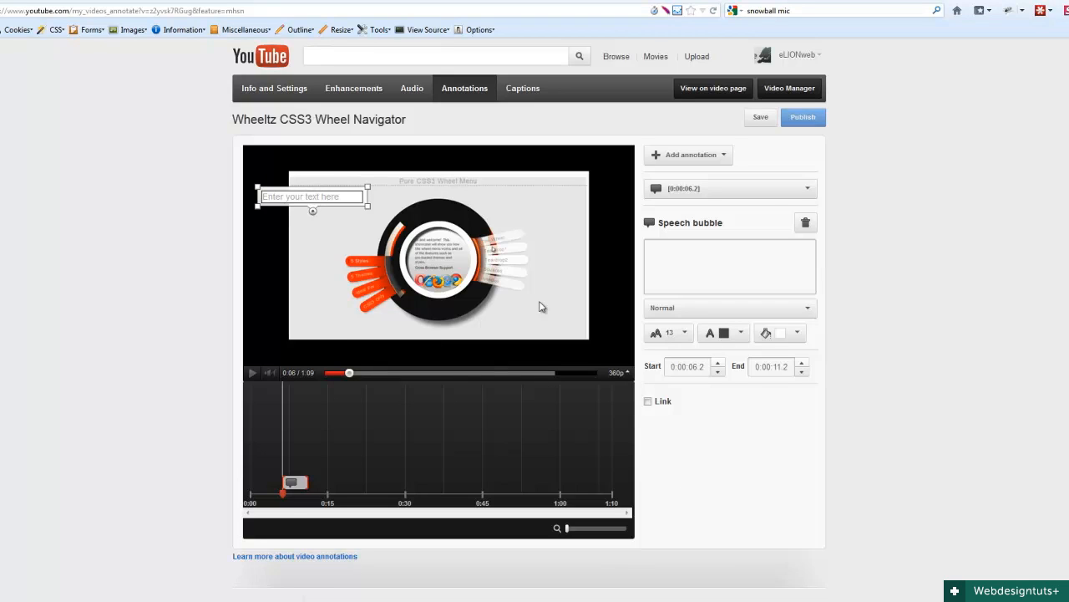
pyautogui.click(699, 266)
pyautogui.write('hi')
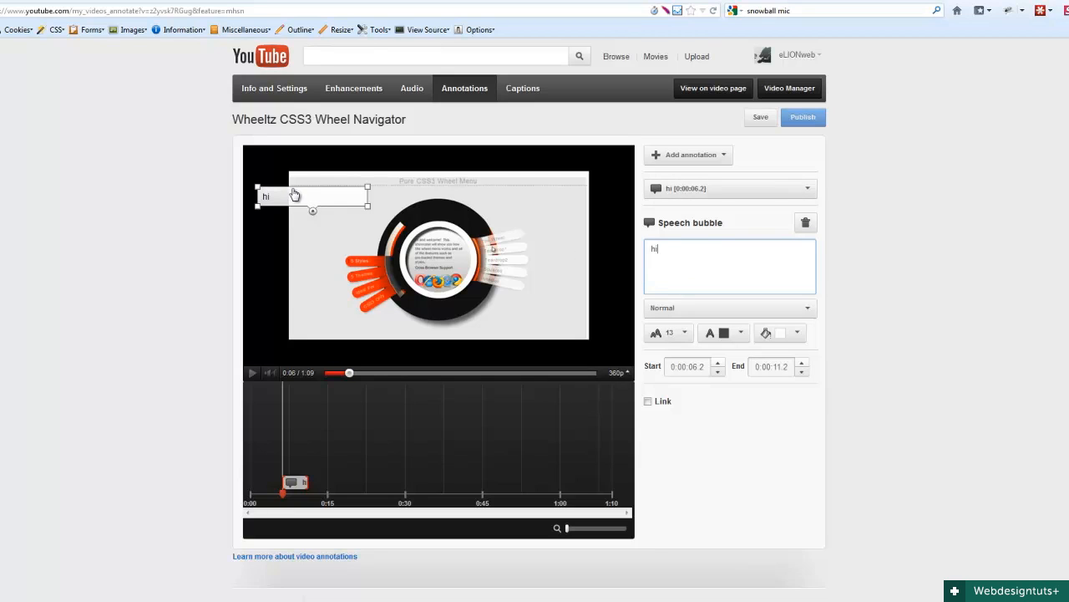
pyautogui.moveTo(290, 195)
pyautogui.mouseDown()
pyautogui.moveTo(342, 201)
pyautogui.moveTo(331, 203)
pyautogui.moveTo(491, 277)
pyautogui.moveTo(511, 301)
pyautogui.moveTo(496, 313)
pyautogui.mouseUp()
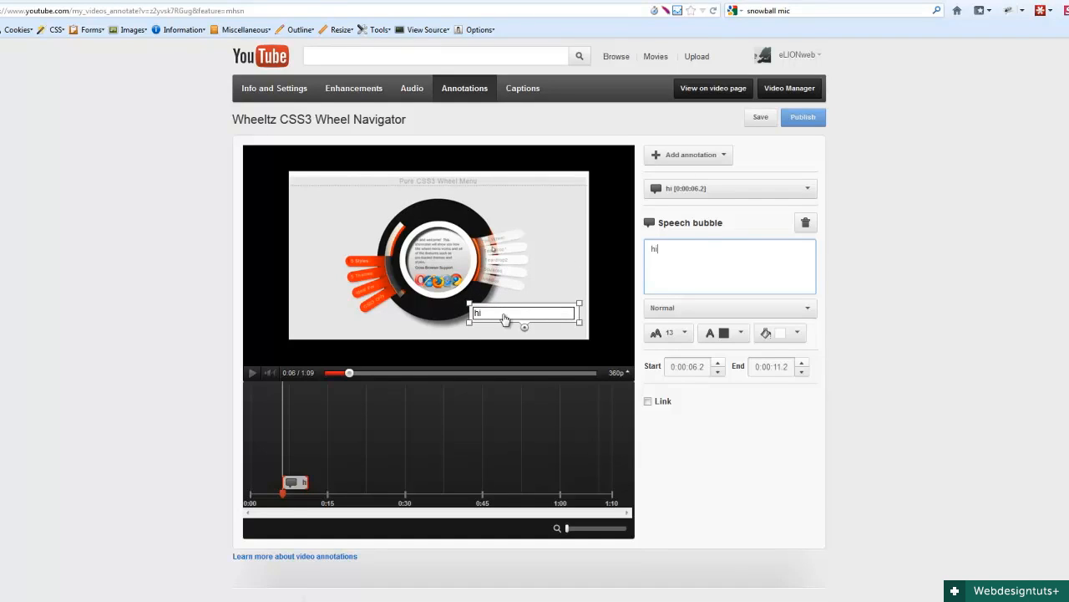
# Step: Style the speech bubble as Impact with font size 28, white text and a red background
pyautogui.click(754, 308)
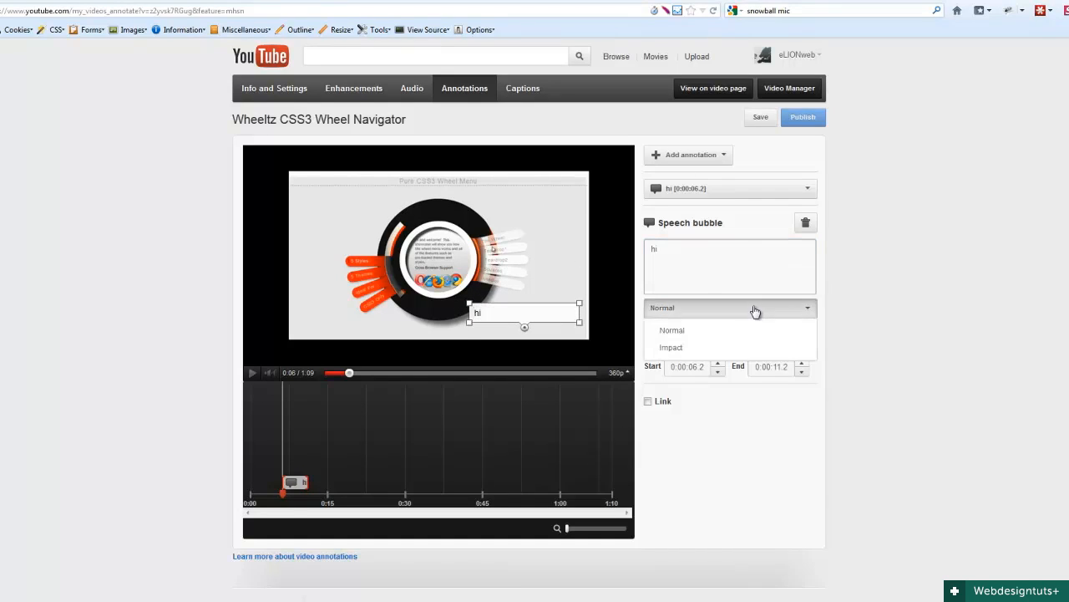
pyautogui.click(725, 346)
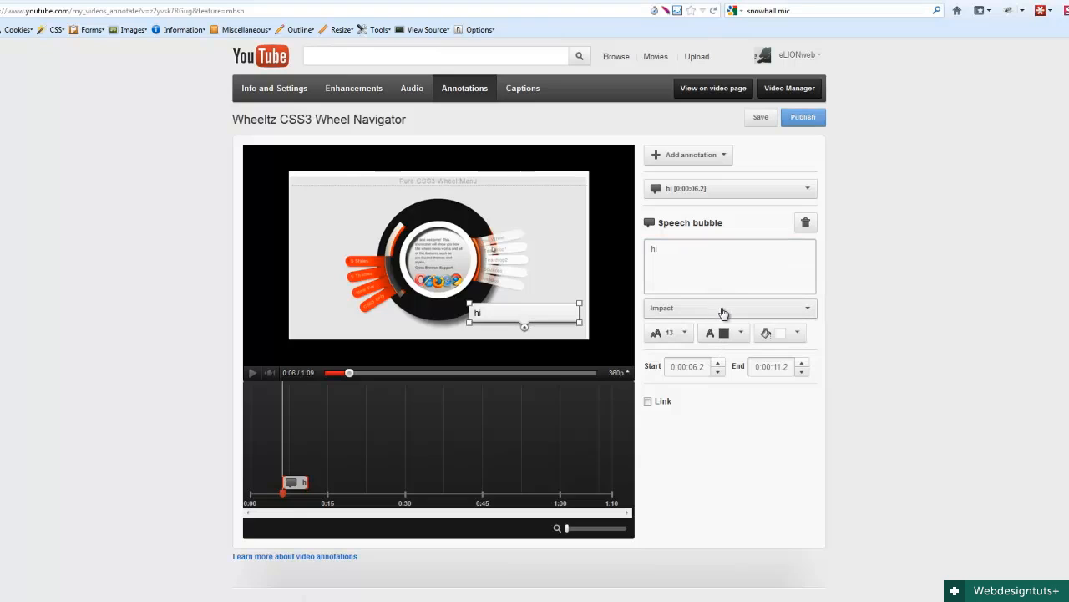
pyautogui.click(678, 334)
pyautogui.click(669, 406)
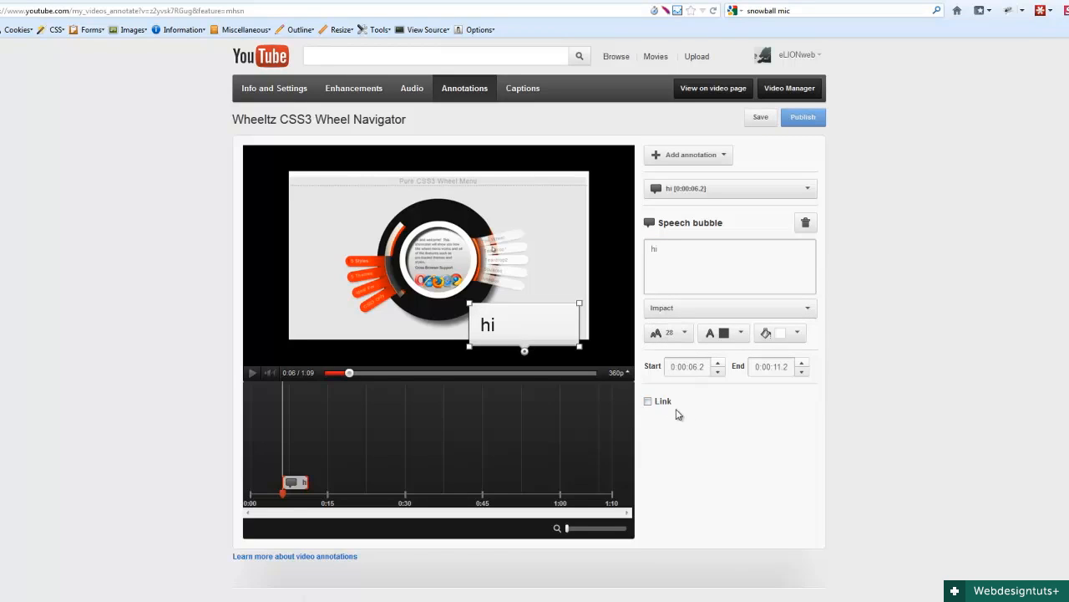
pyautogui.click(739, 333)
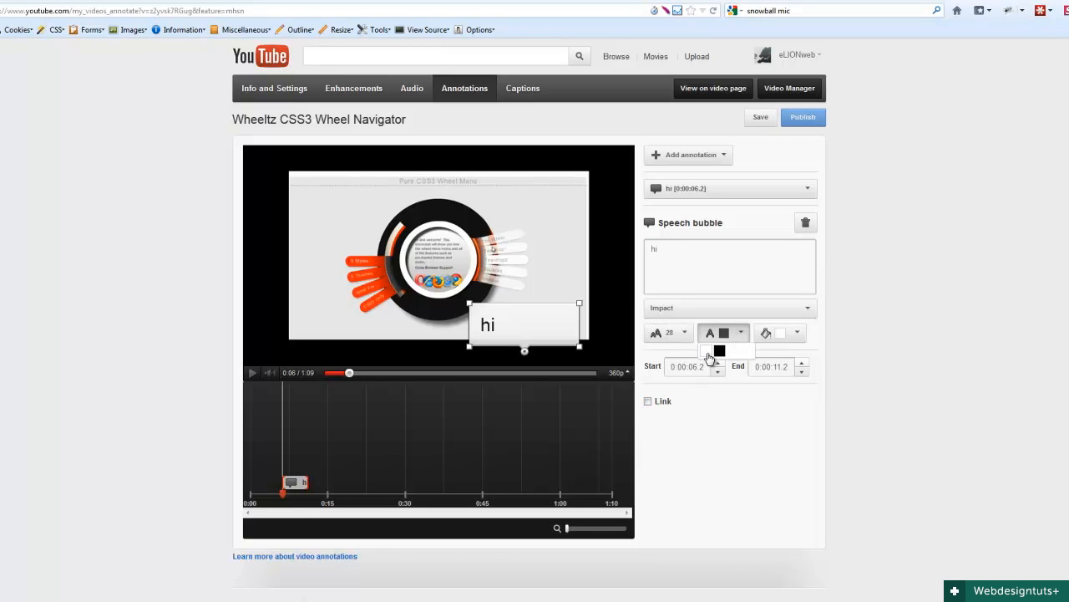
pyautogui.click(706, 350)
pyautogui.click(787, 340)
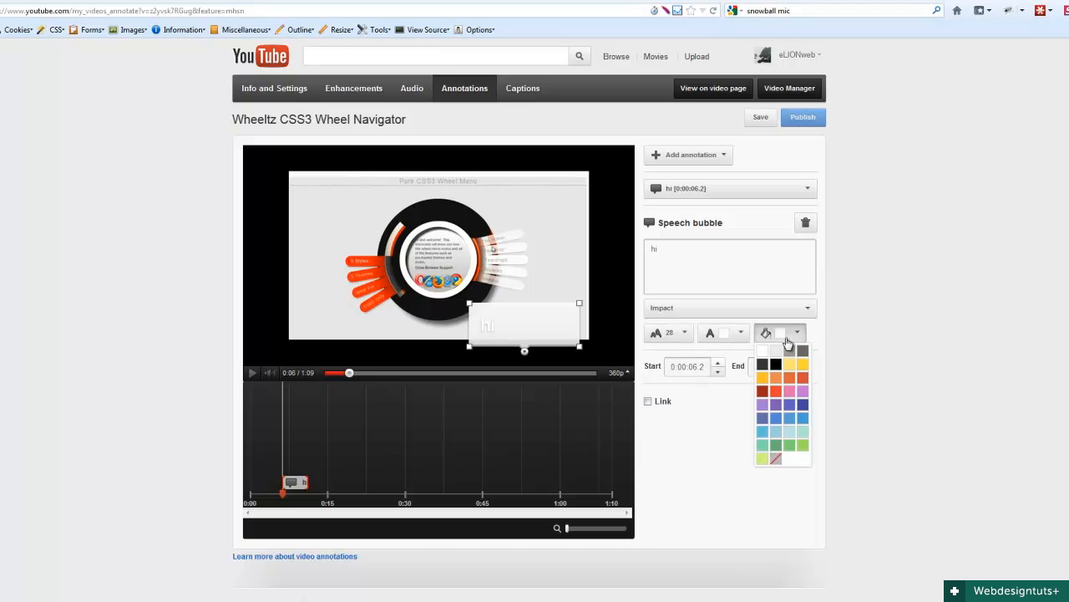
pyautogui.click(776, 391)
# Step: Move the speech bubble up onto the wheel's right side and enable a Video link for it
pyautogui.moveTo(539, 336); pyautogui.dragTo(523, 286)
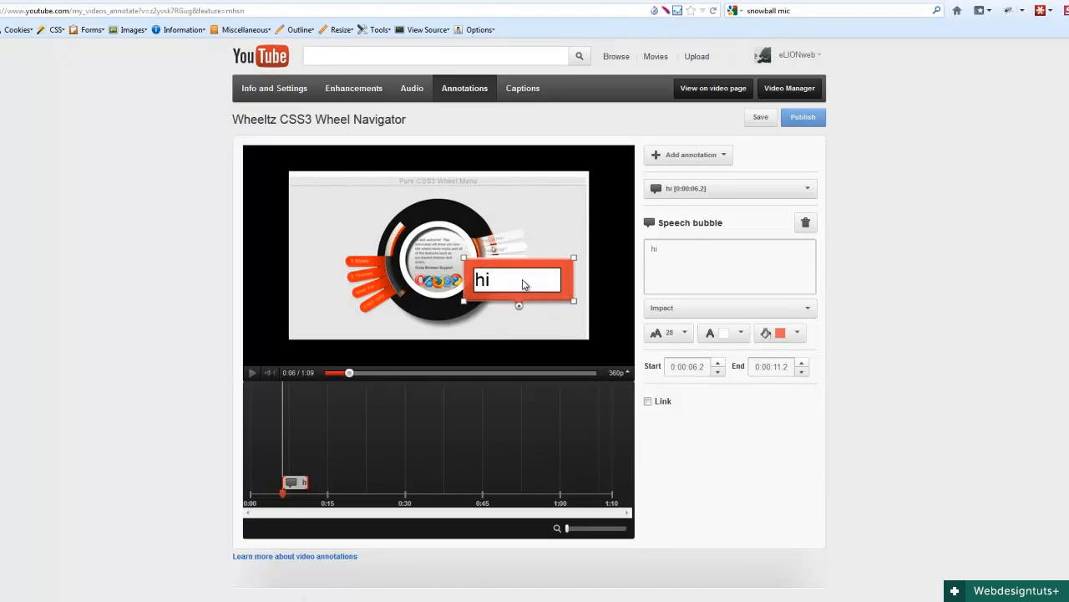
pyautogui.click(648, 401)
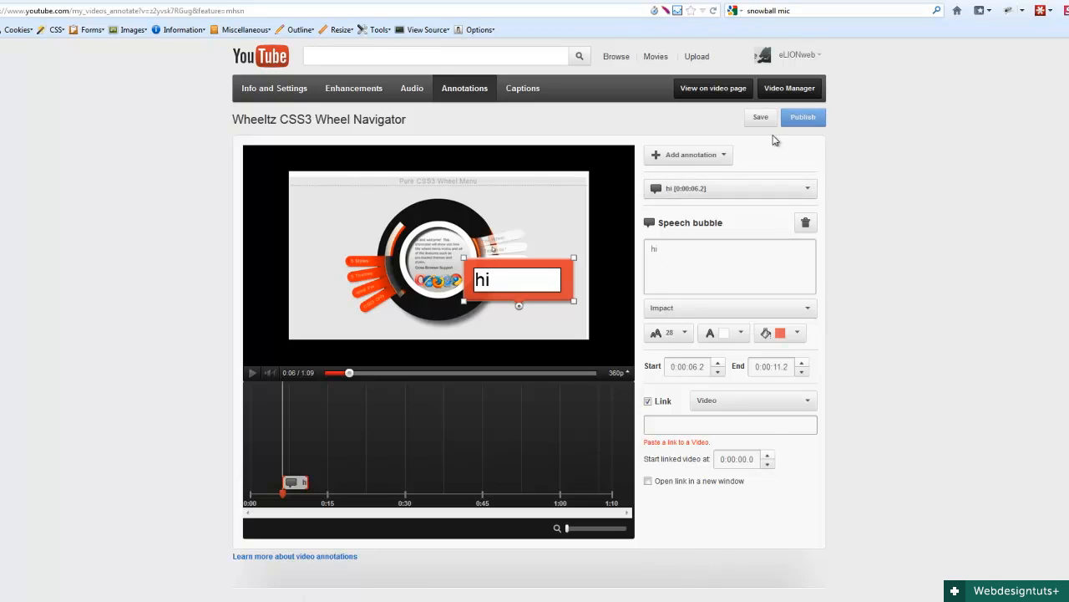
# Step: View the video's captions page and open the account's subscriptions page
pyautogui.click(524, 99)
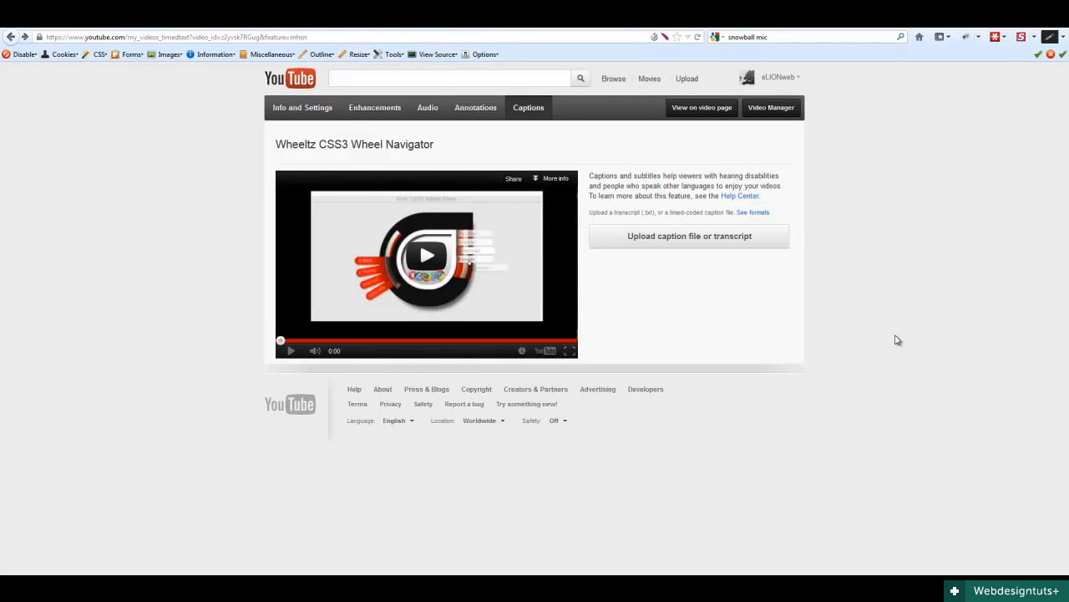
pyautogui.click(790, 79)
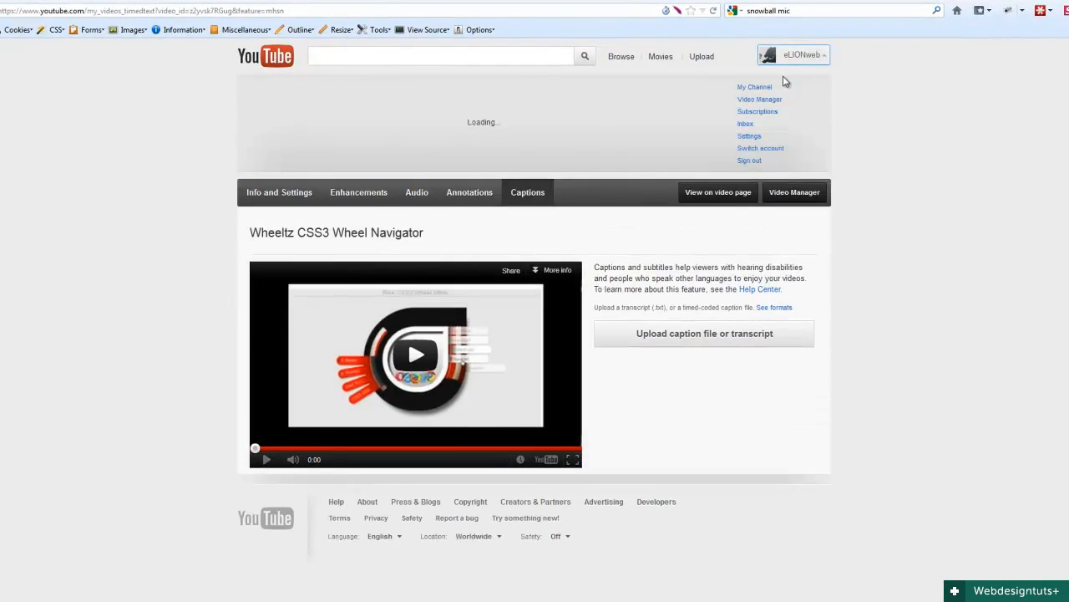
pyautogui.click(765, 112)
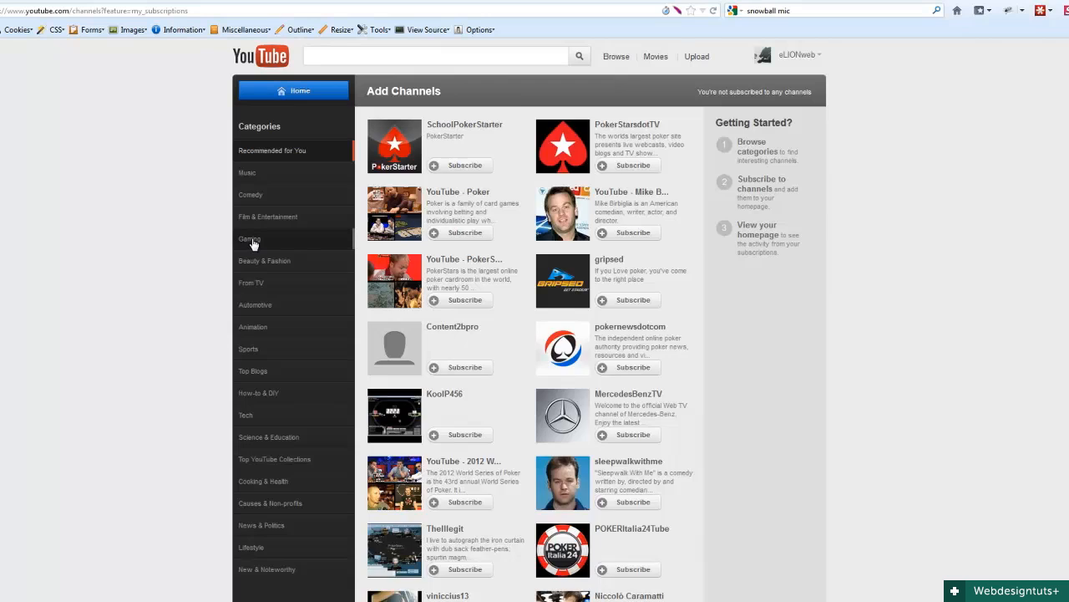
# Step: Browse the suggested channels in the Gaming category of the Add Channels page
pyautogui.click(249, 240)
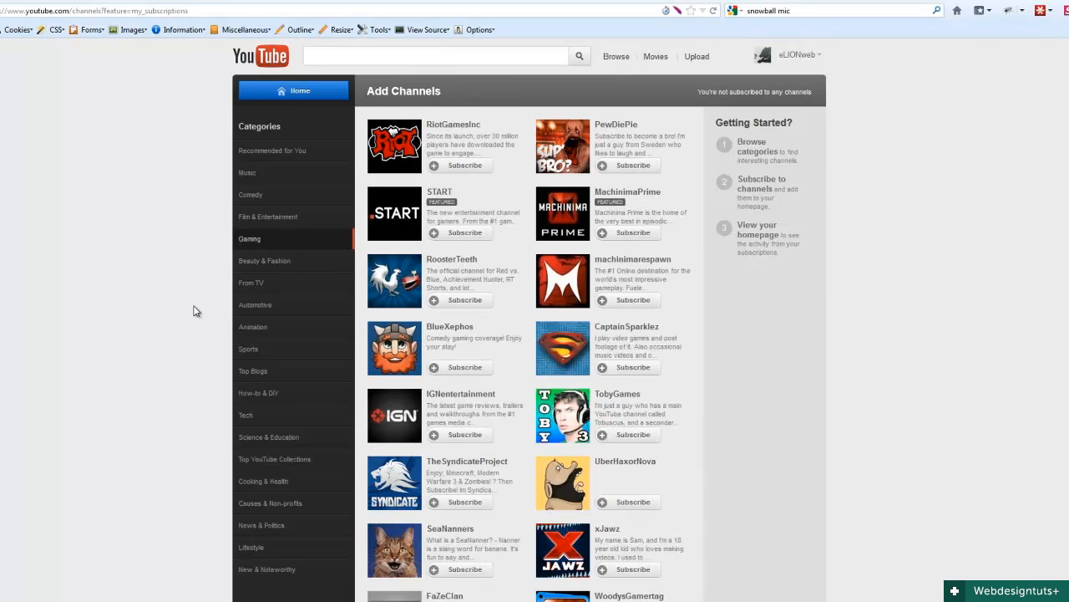
pyautogui.scroll(-4, 195, 309)
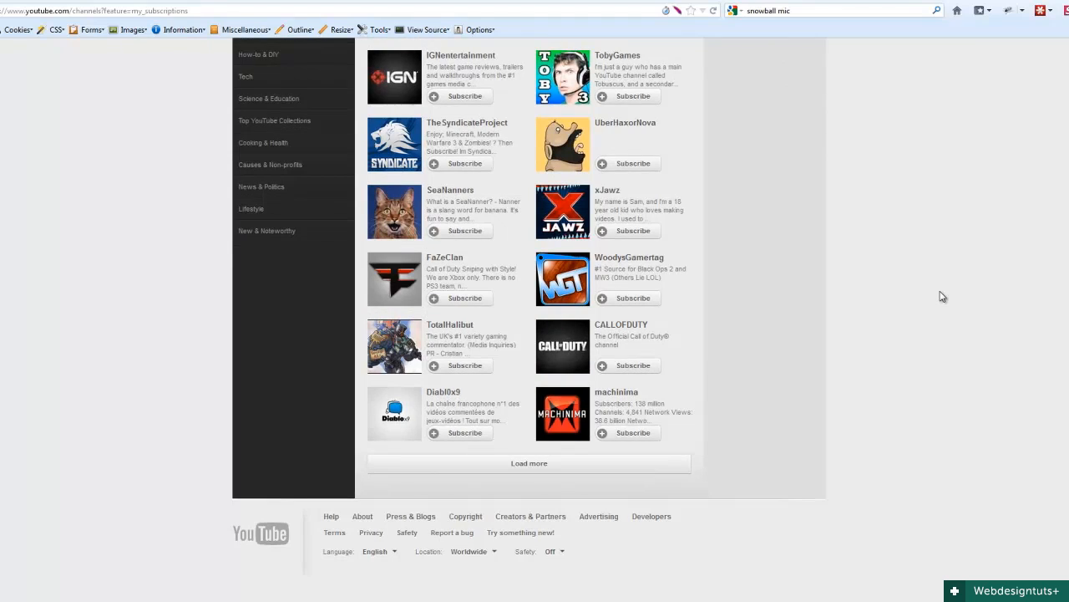
pyautogui.scroll(4, 941, 297)
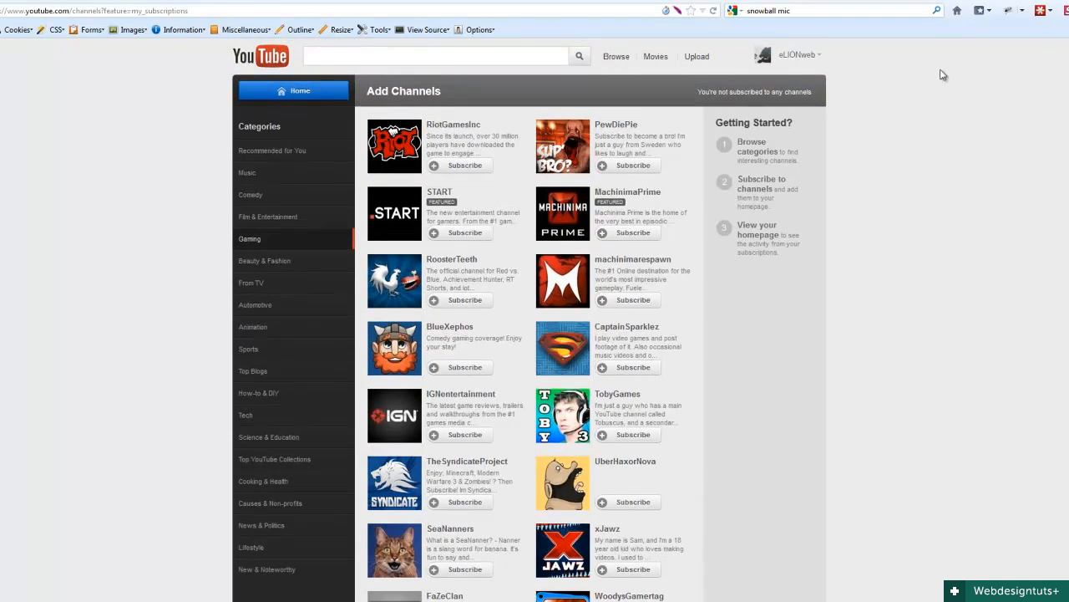
# Step: Open the account's inbox and view its Inbox, Personal Messages, Shared with You, Comments, Contact Notifications, Video Responses and Sent folders
pyautogui.click(802, 56)
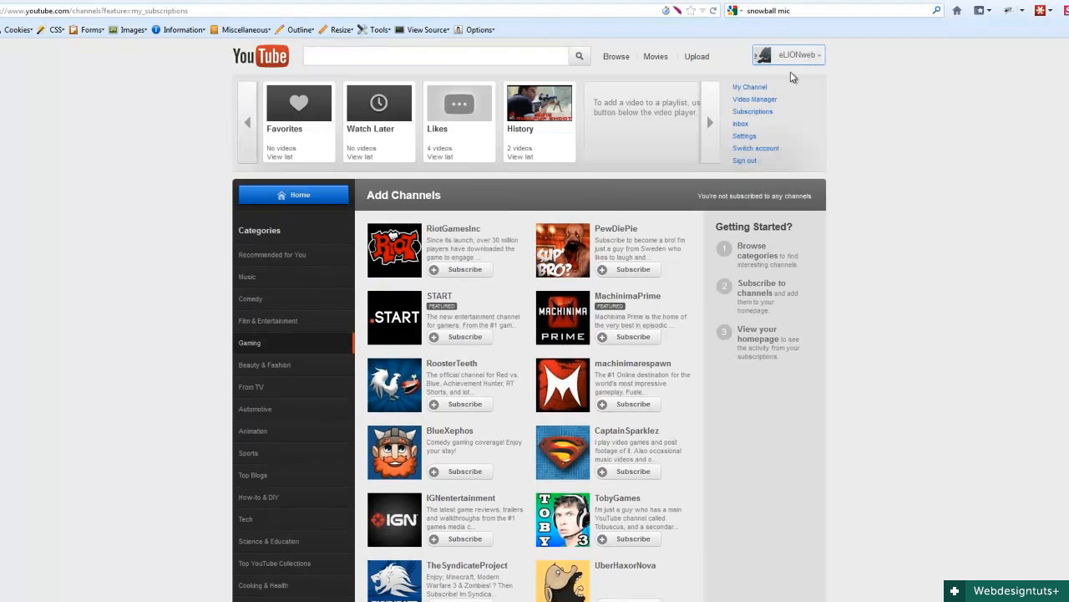
pyautogui.click(741, 124)
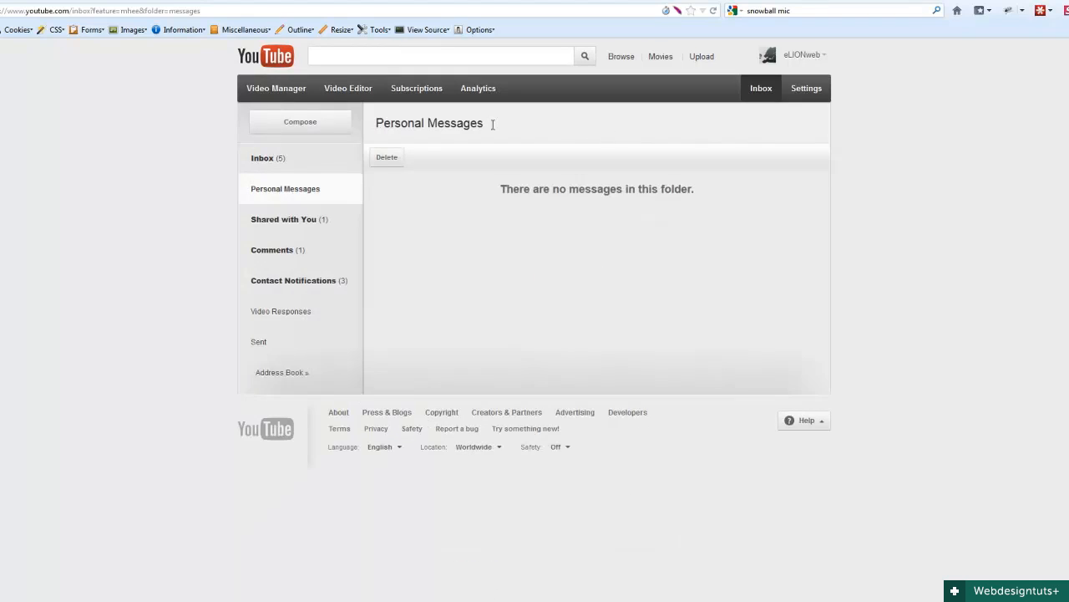
pyautogui.click(281, 159)
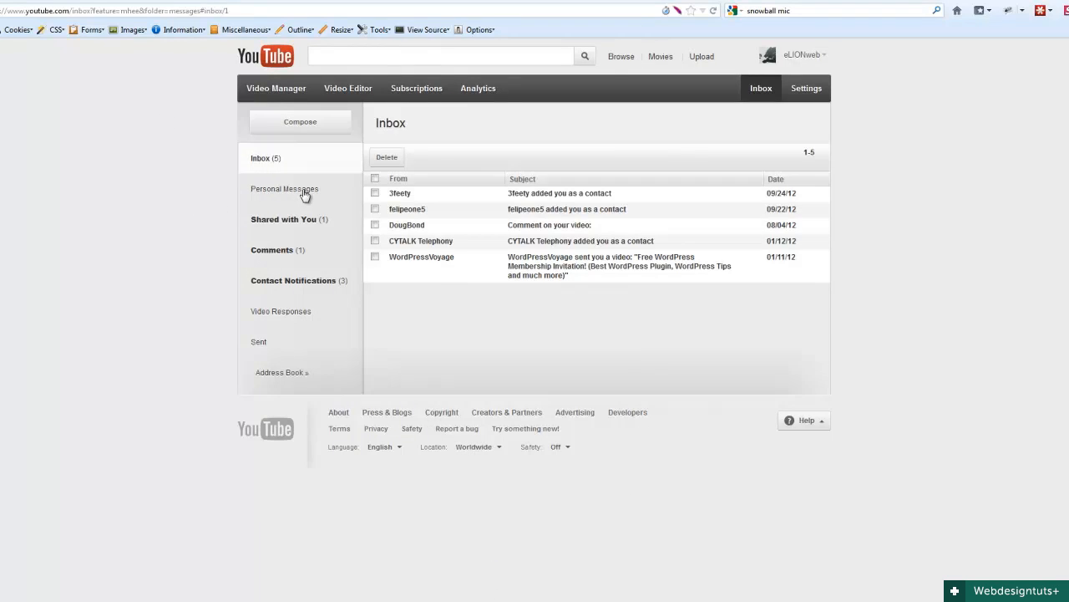
pyautogui.click(260, 194)
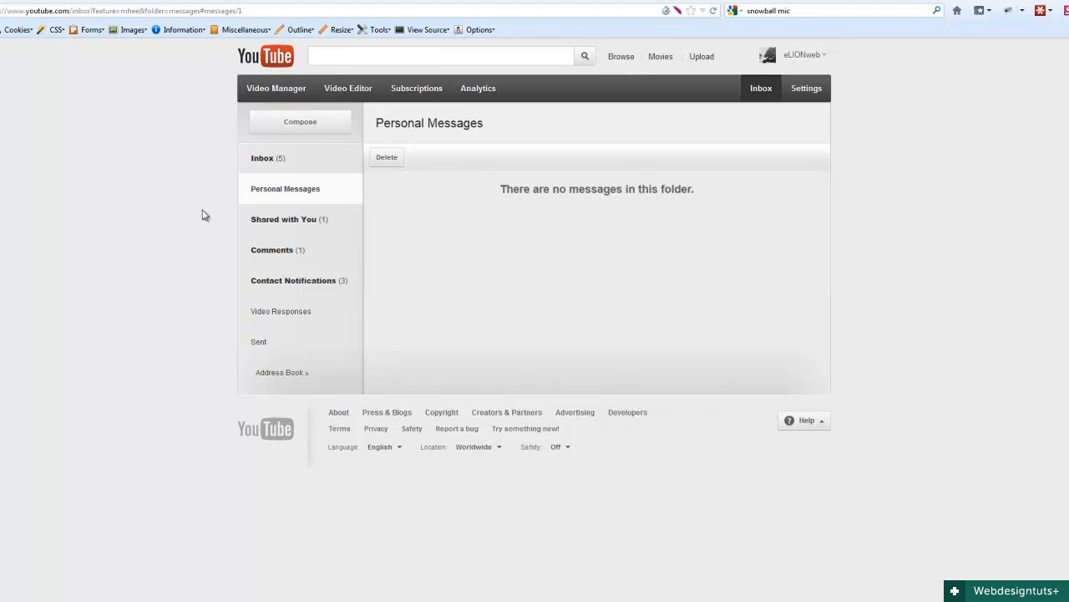
pyautogui.click(298, 221)
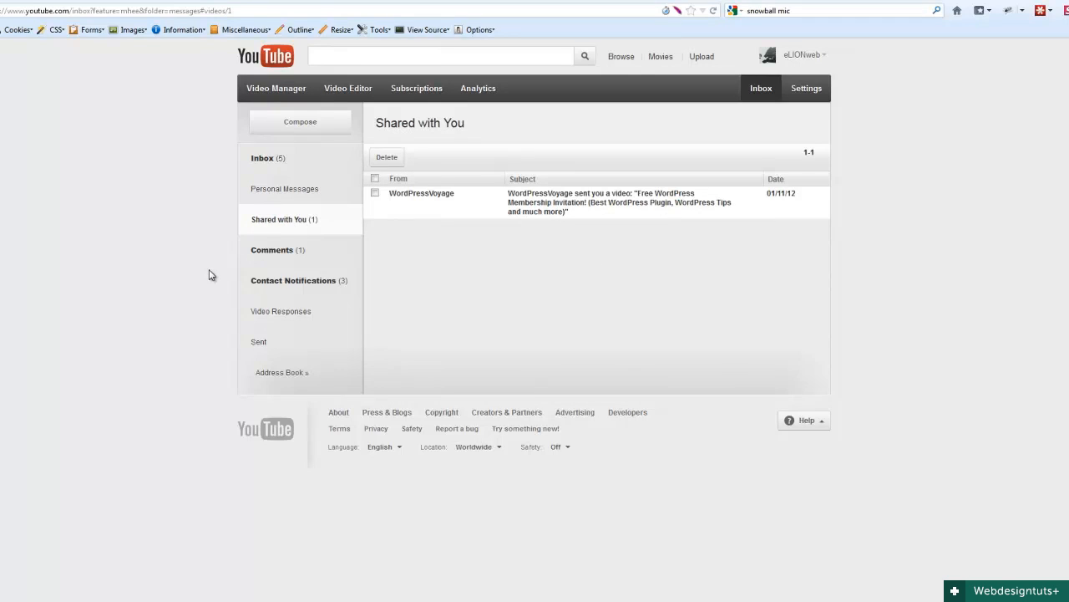
pyautogui.click(264, 253)
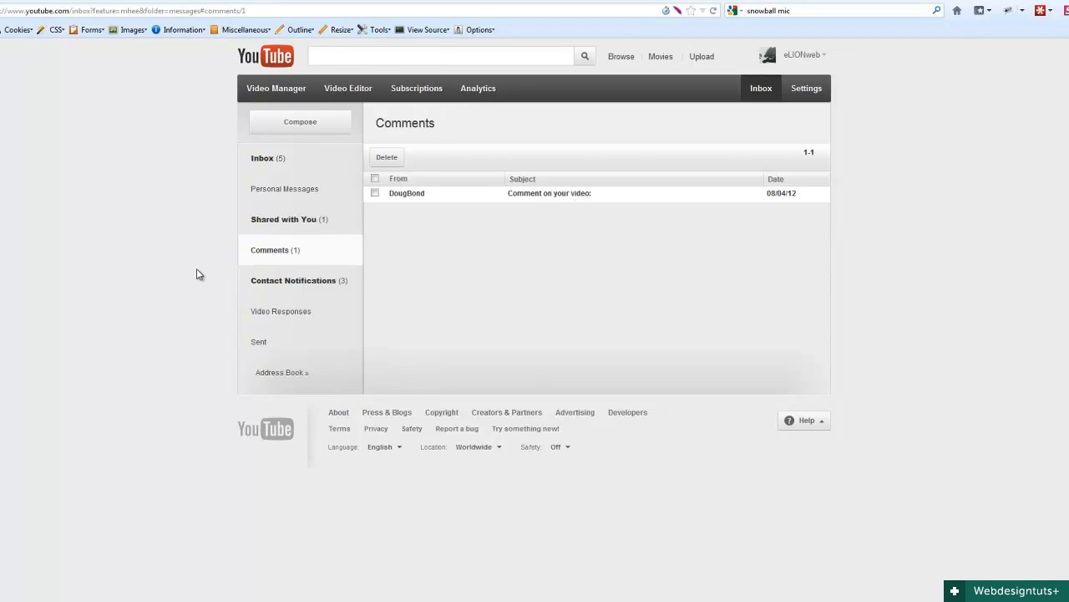
pyautogui.click(275, 288)
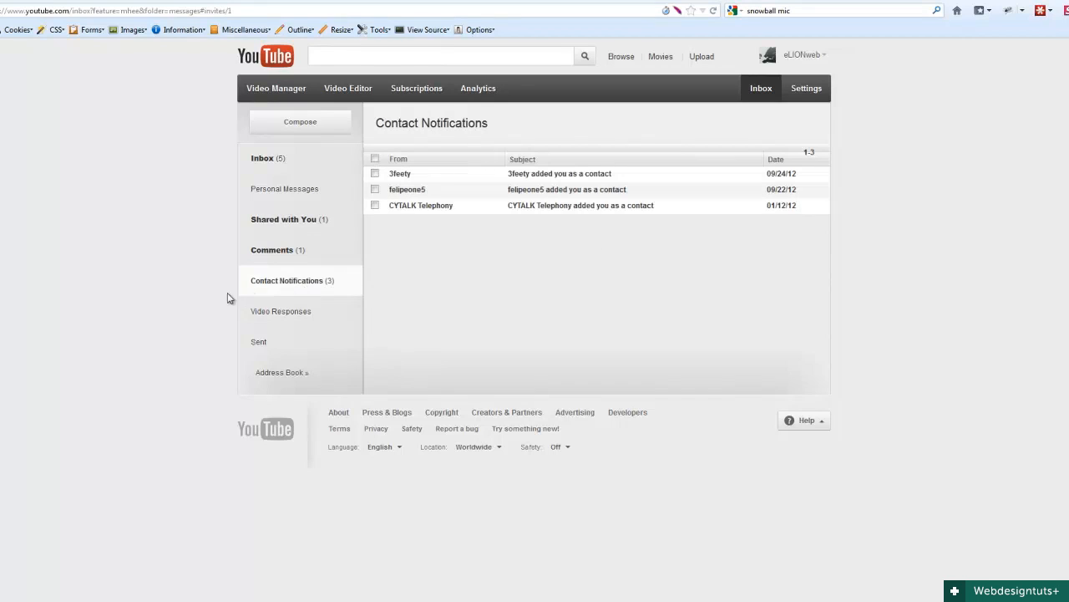
pyautogui.click(283, 316)
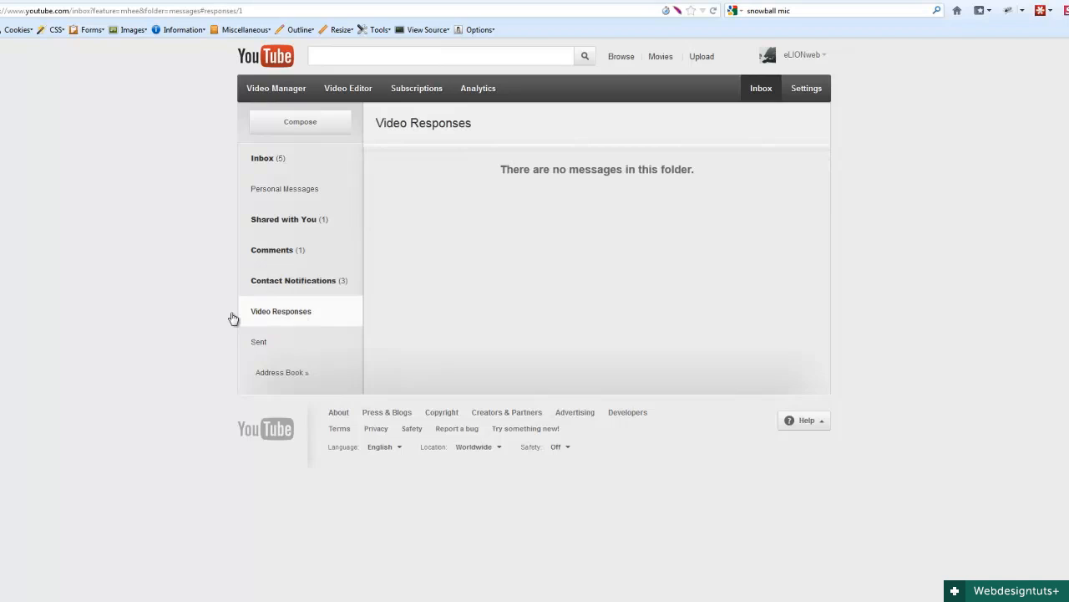
pyautogui.click(244, 344)
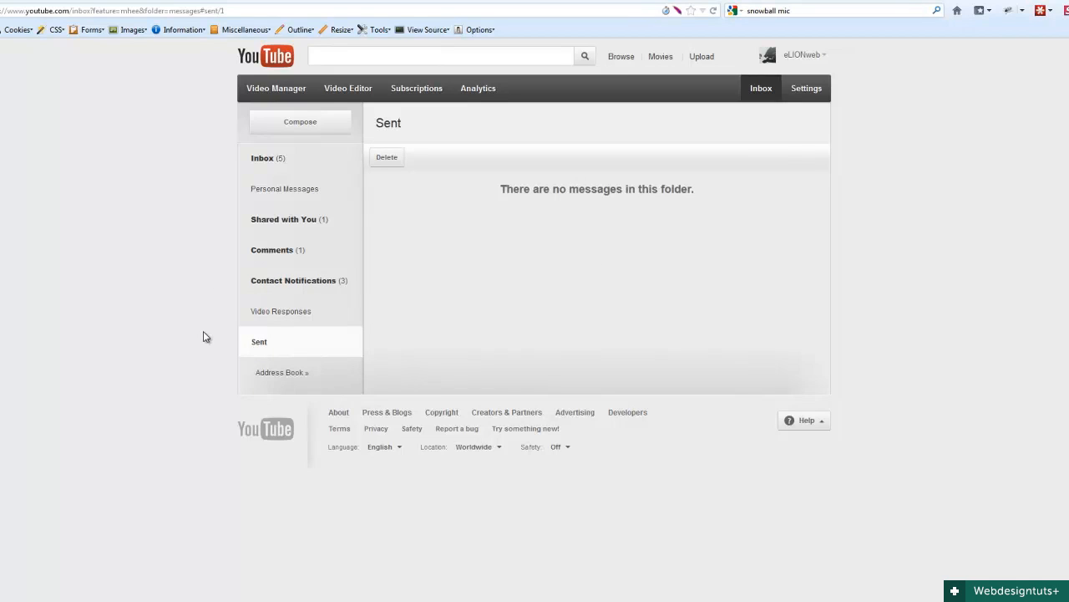
# Step: Open the inbox's address book and select the first three contacts in the All Contacts list
pyautogui.click(282, 373)
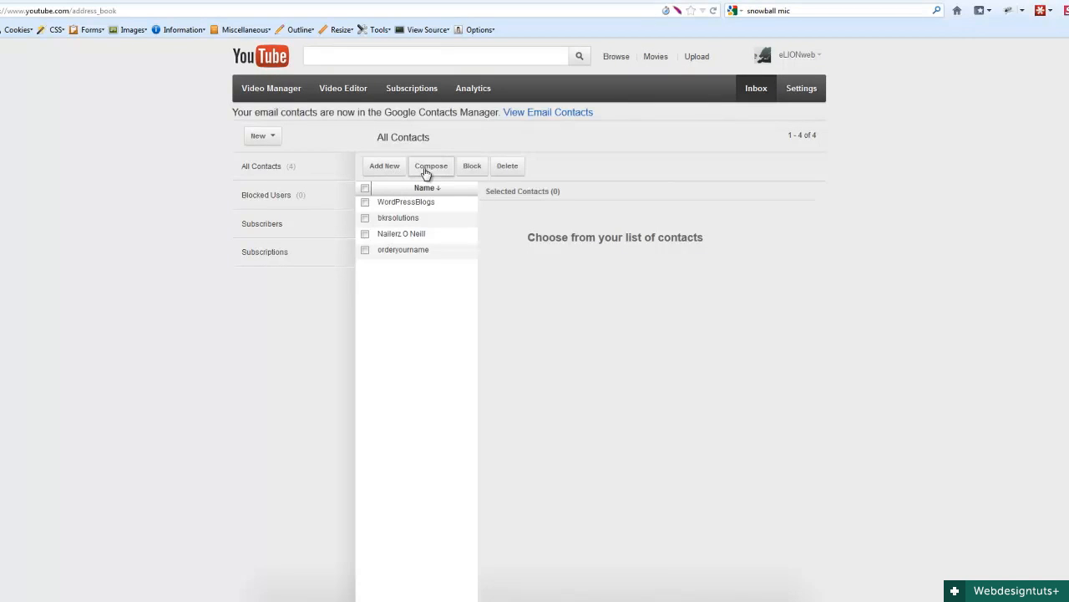
pyautogui.click(364, 202)
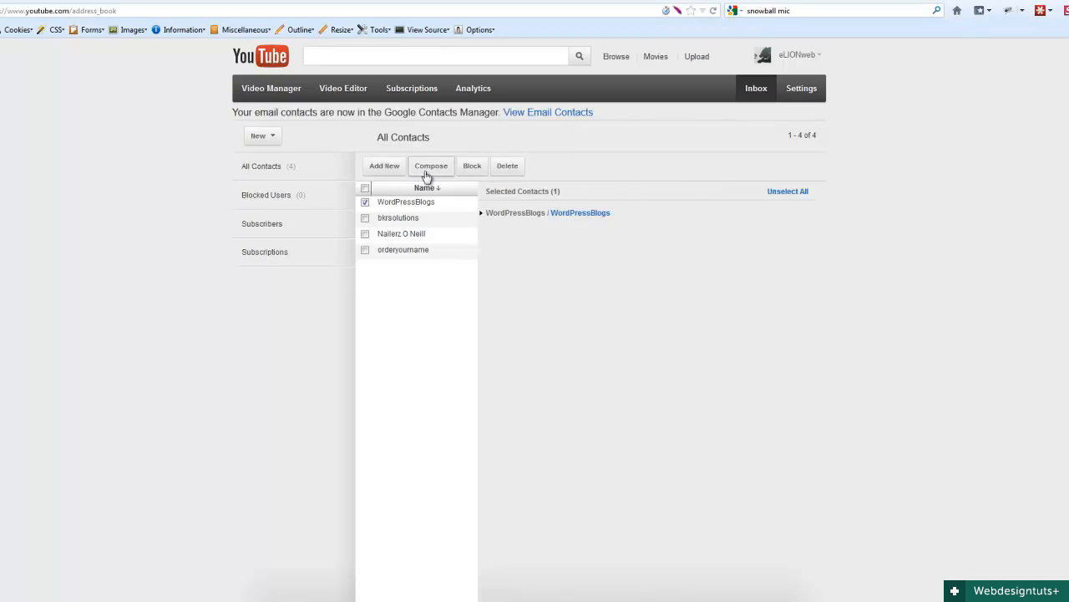
pyautogui.click(365, 219)
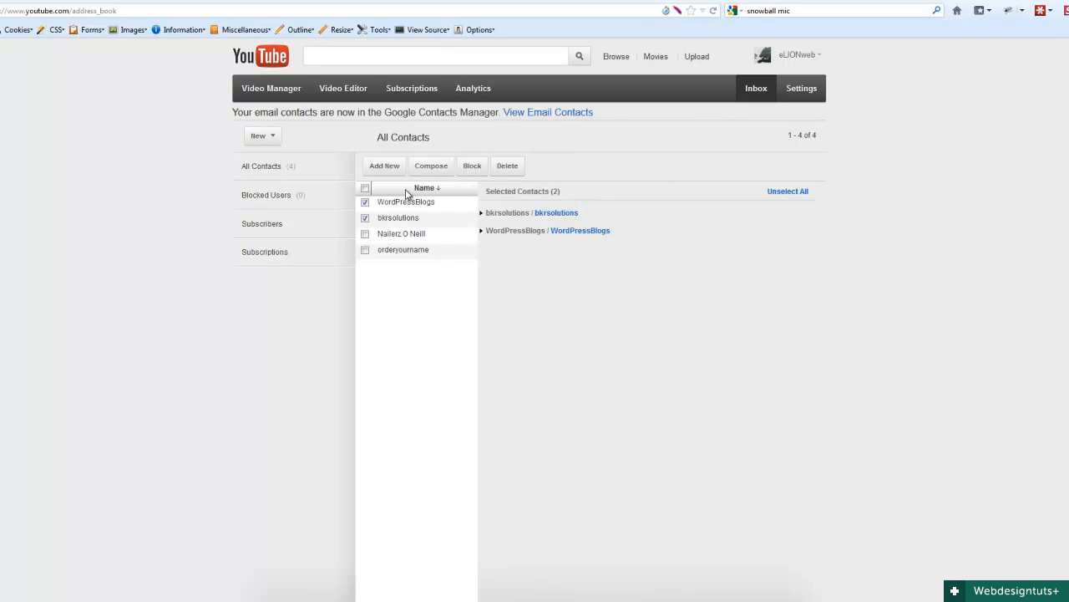
pyautogui.click(365, 234)
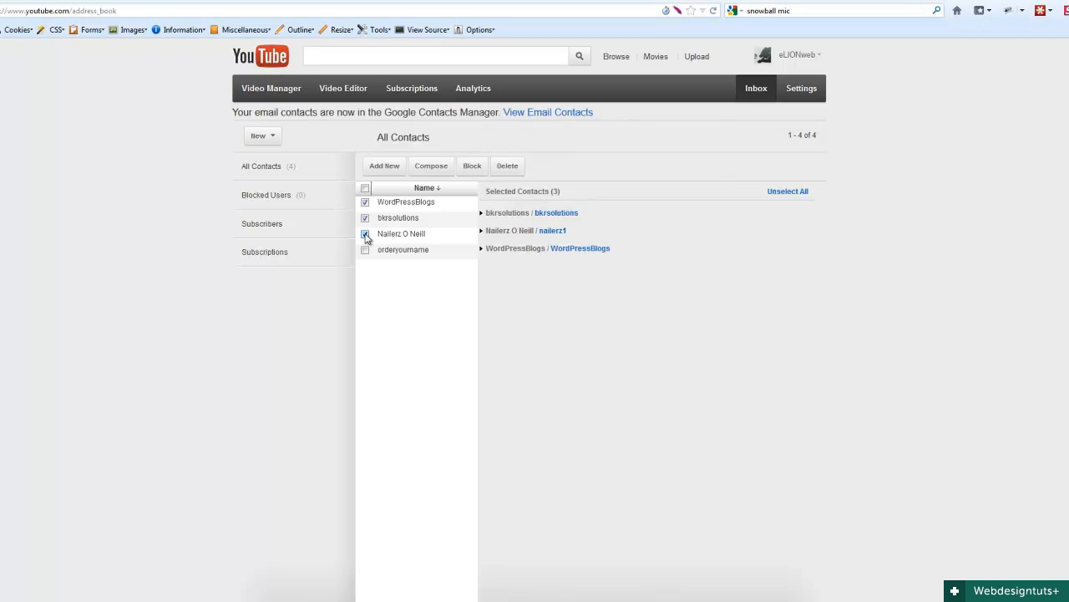
# Step: Review the channel's analytics overview, from performance and engagement through top videos, demographics and discovery
pyautogui.click(473, 88)
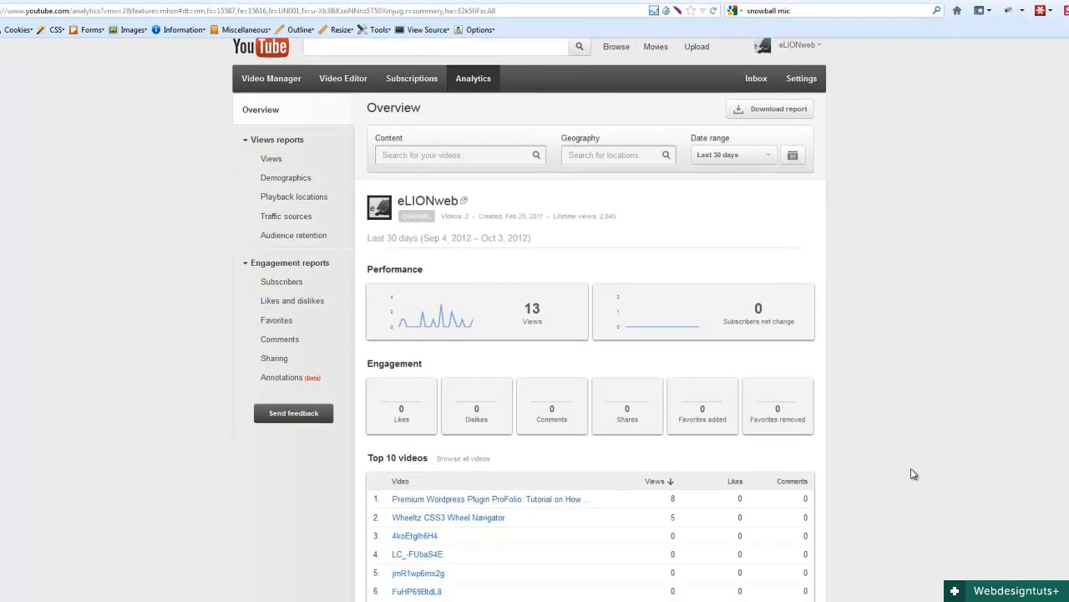
pyautogui.scroll(-3, 911, 474)
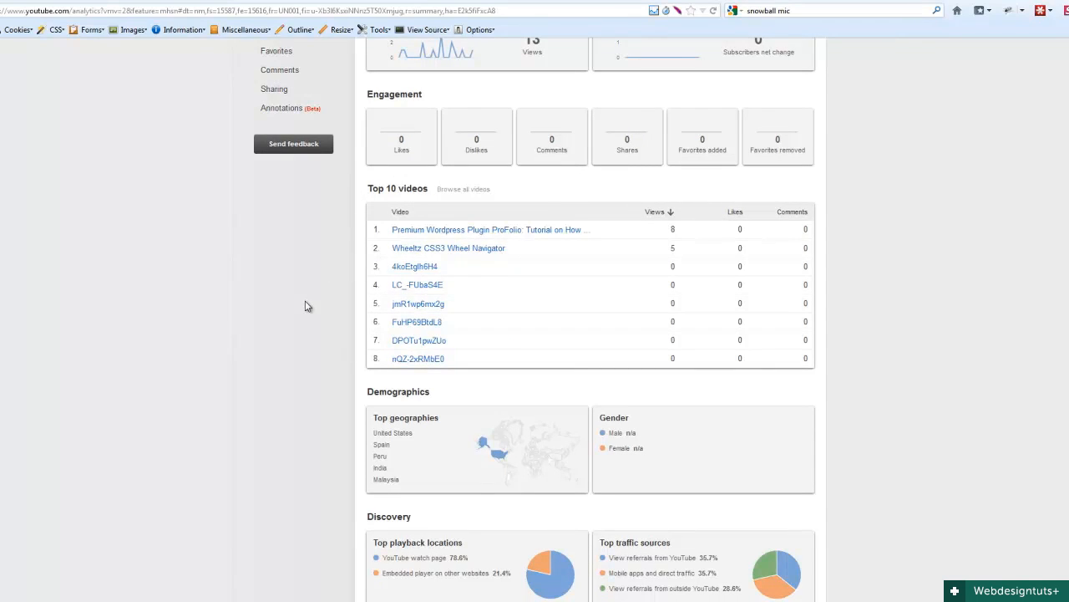
pyautogui.scroll(-2, 303, 316)
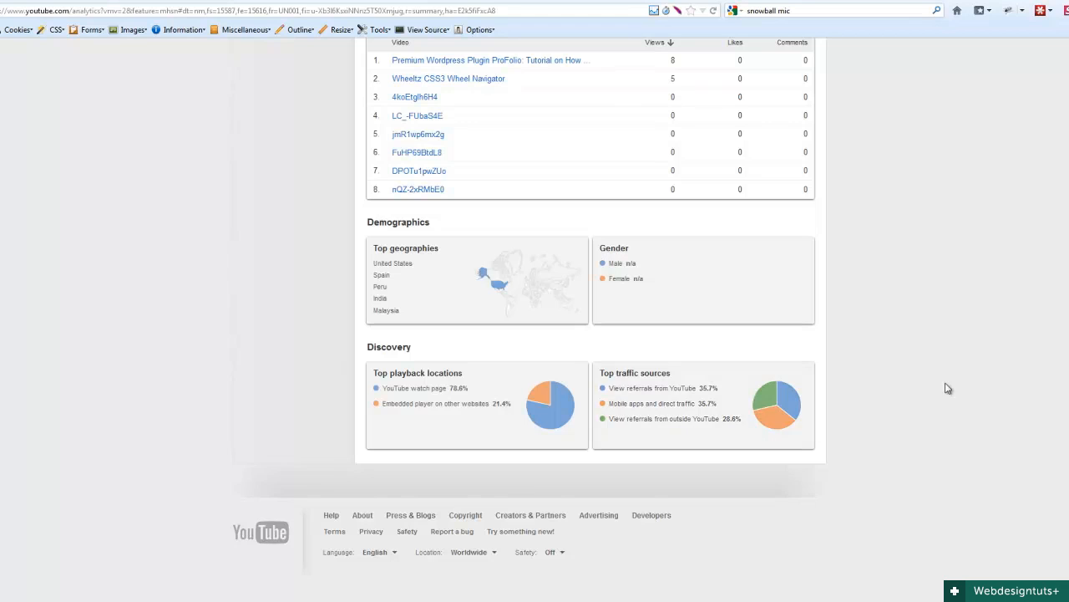
pyautogui.scroll(6, 956, 338)
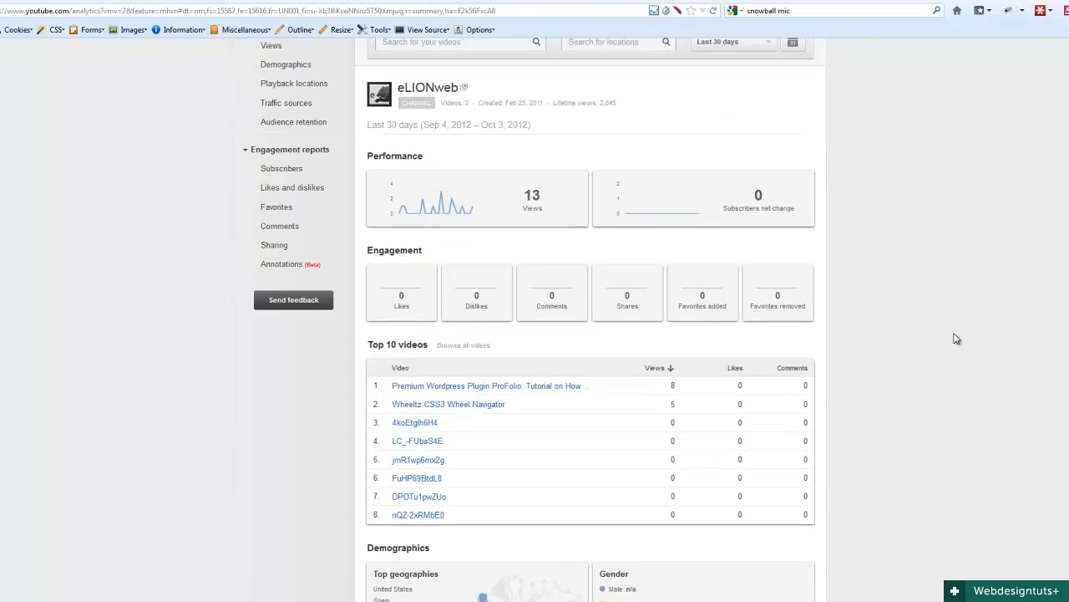